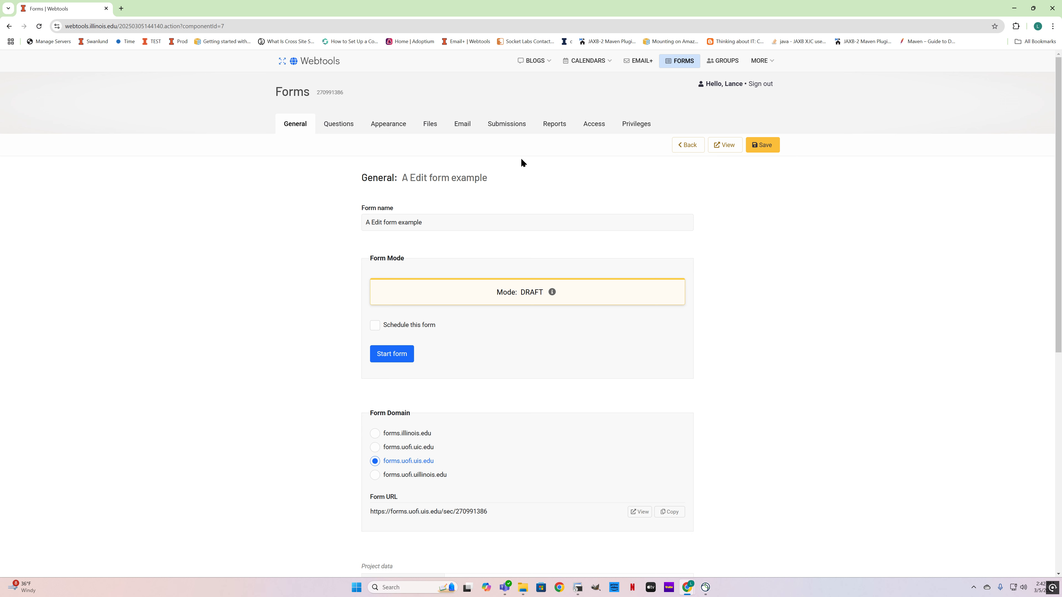
Step: Try Restricted access for the form, review its special group, group, campus, unit and department options, and restore Verified access
left_click(586, 133)
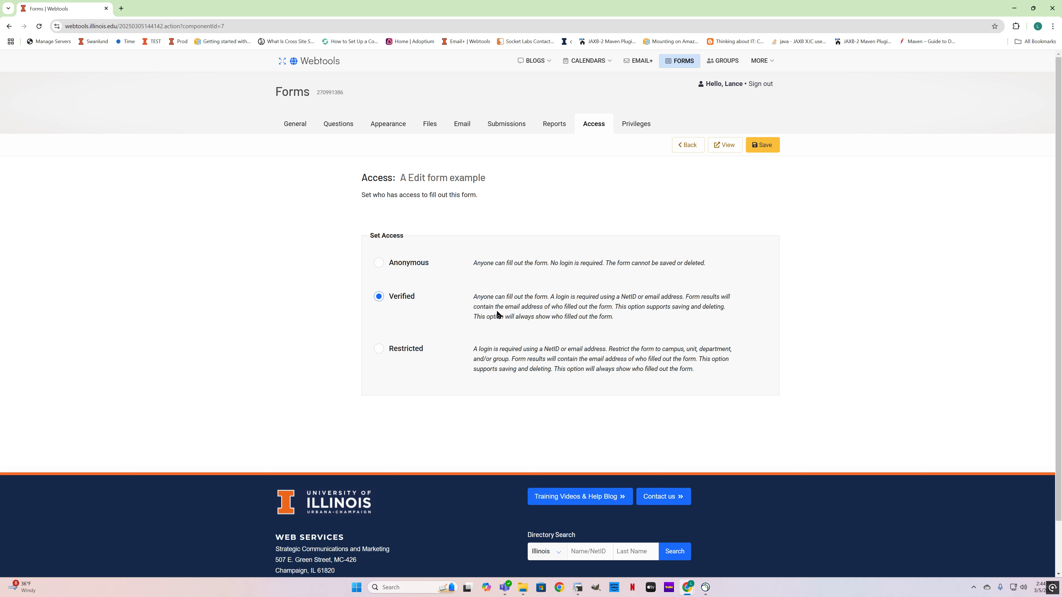
left_click(379, 352)
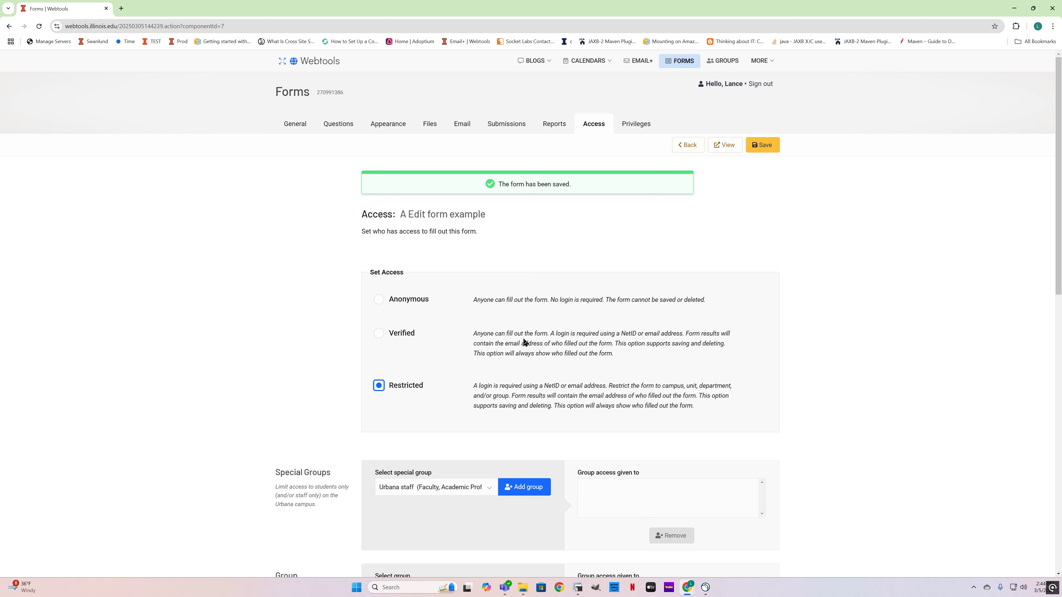
scroll(524, 339, "down", 4)
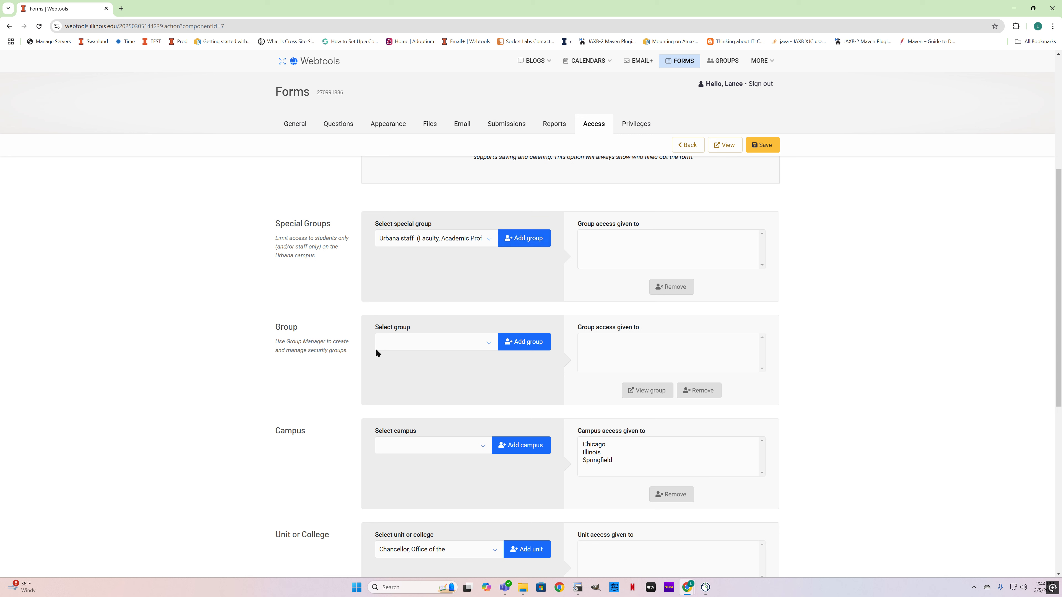
left_click(490, 237)
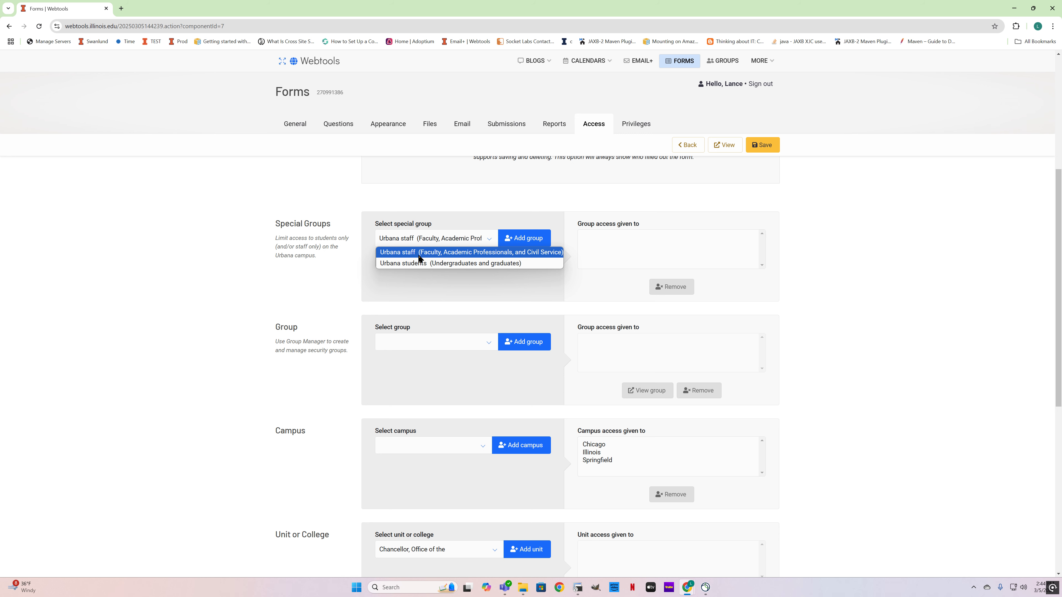
left_click(422, 206)
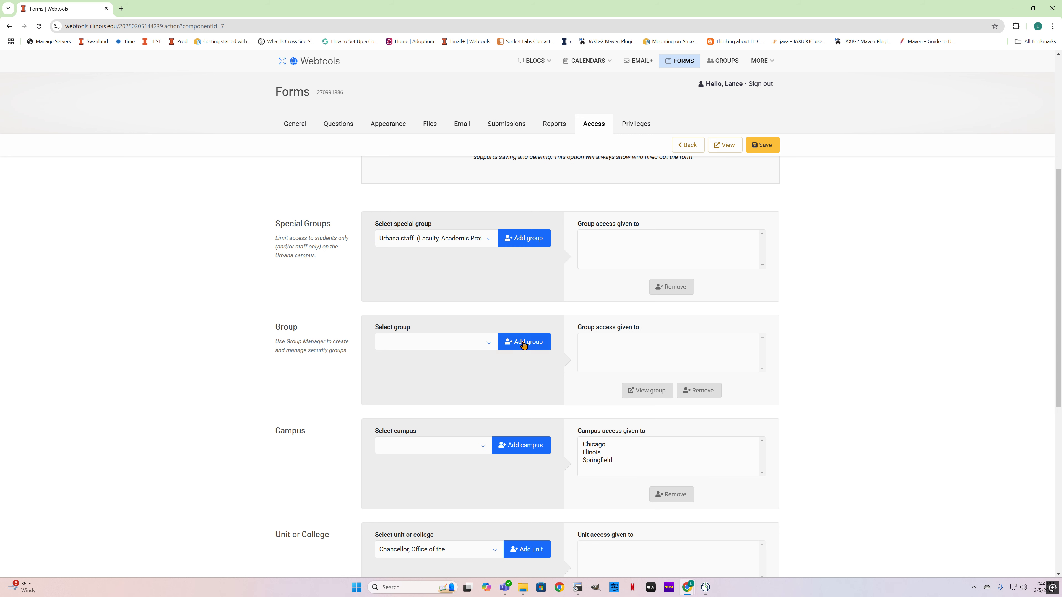
scroll(523, 345, "down", 3)
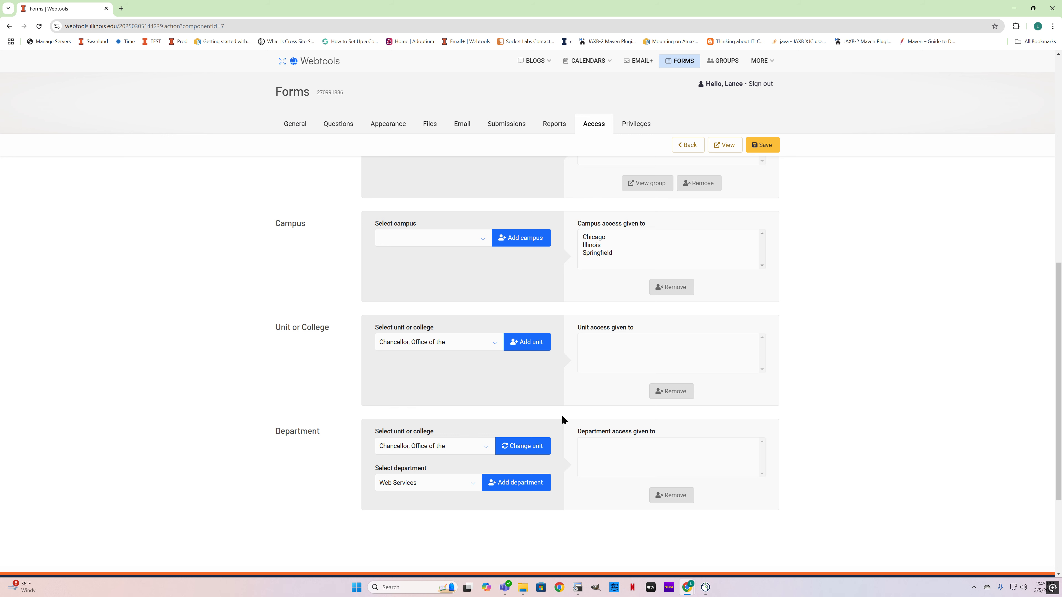
scroll(585, 413, "up", 3)
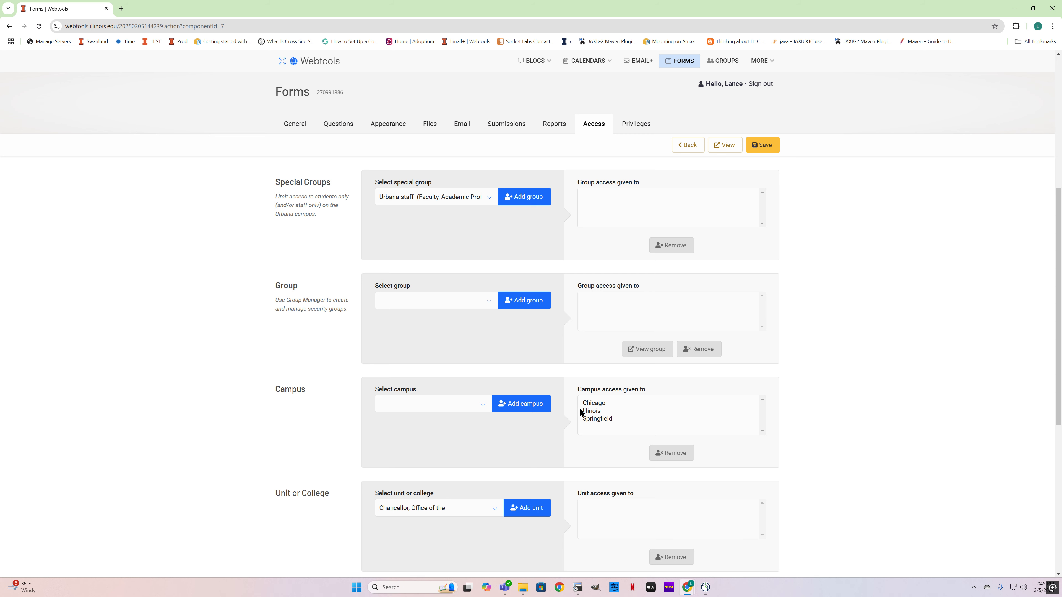
scroll(579, 408, "up", 4)
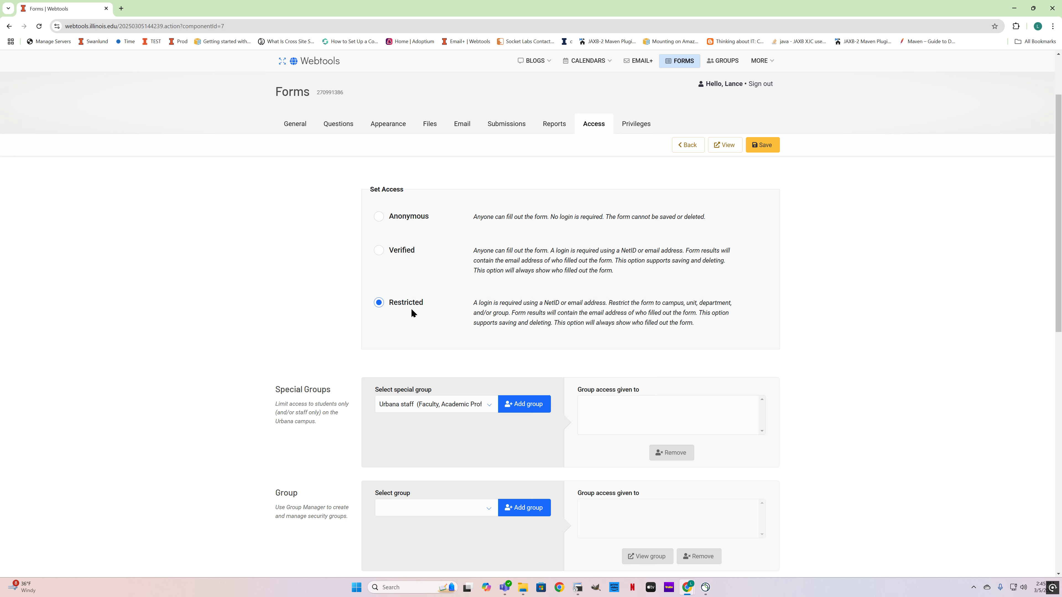
left_click(403, 251)
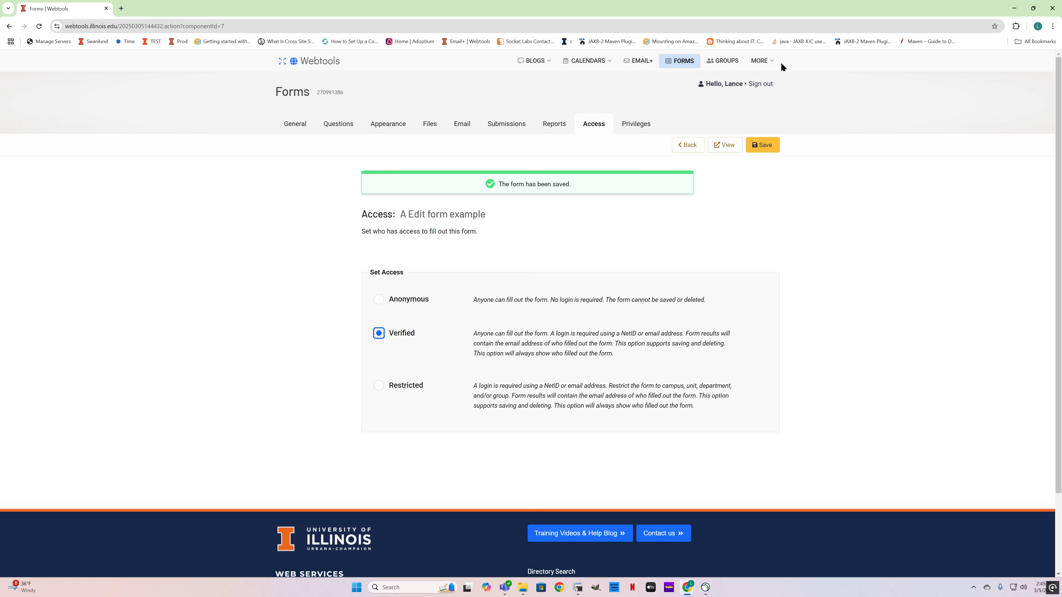
Step: Examine the form's submission settings and access level, along with its saved-forms and submission deletion pages
left_click(765, 60)
left_click(517, 125)
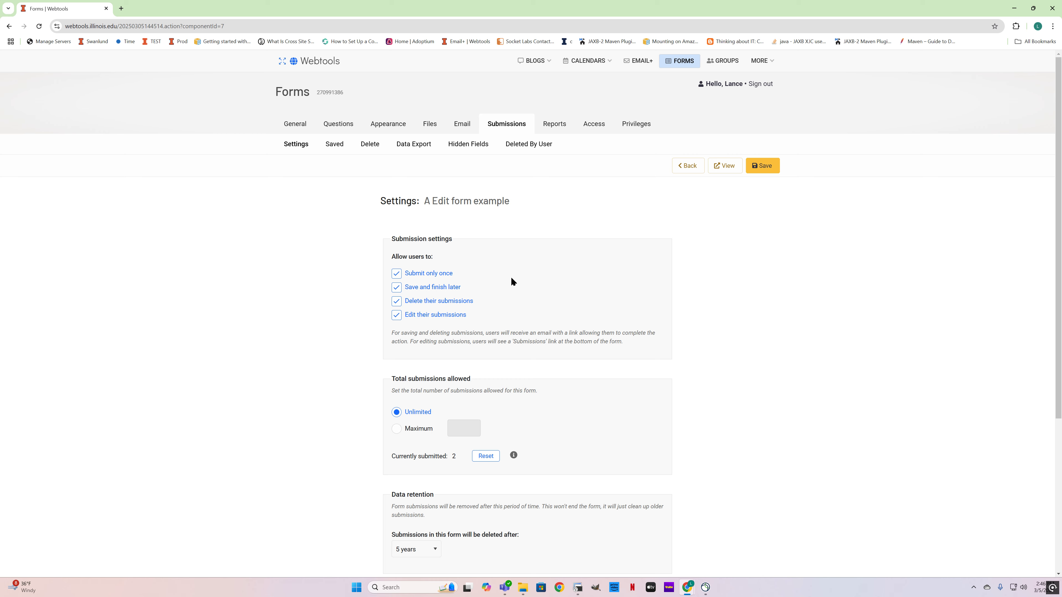
left_click(593, 124)
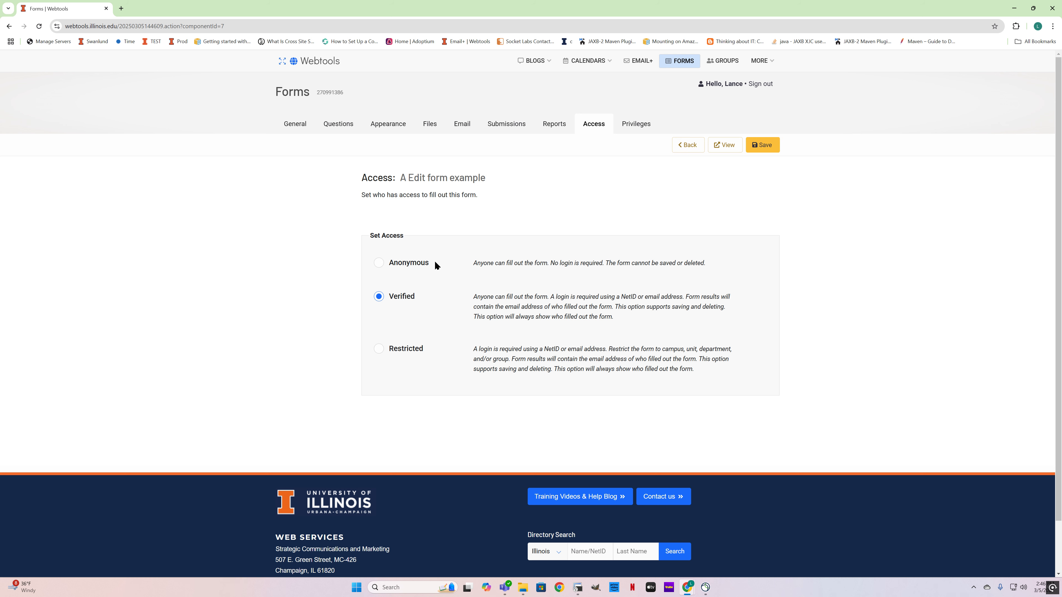
left_click(503, 132)
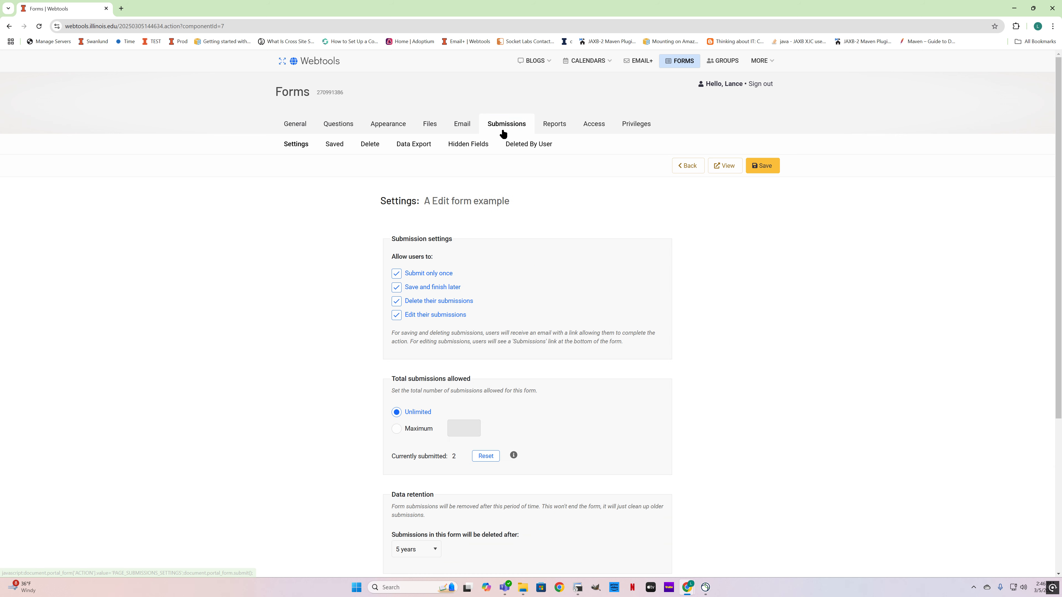
left_click(371, 146)
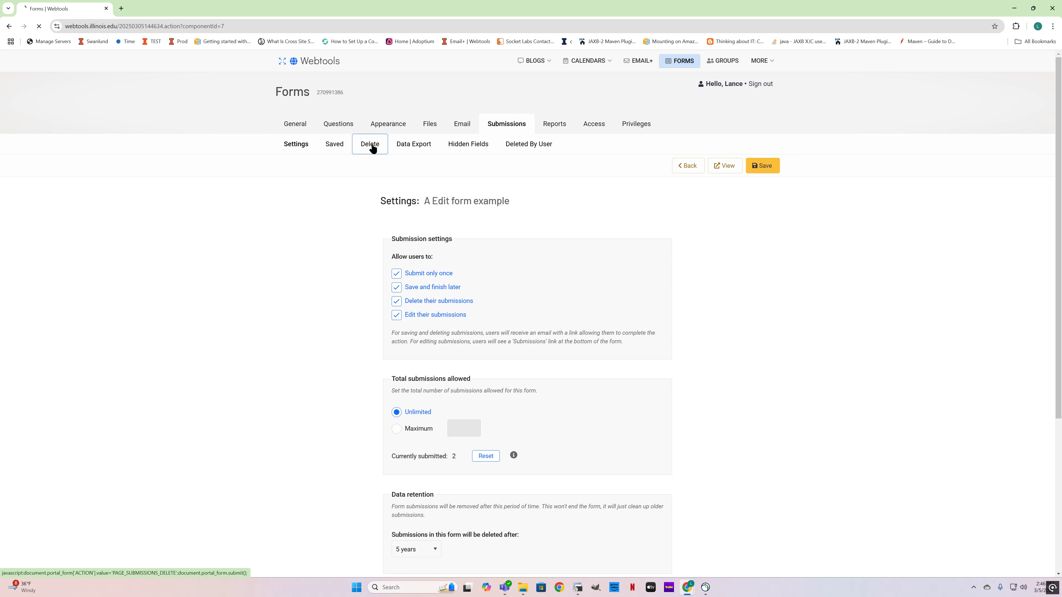
left_click(335, 145)
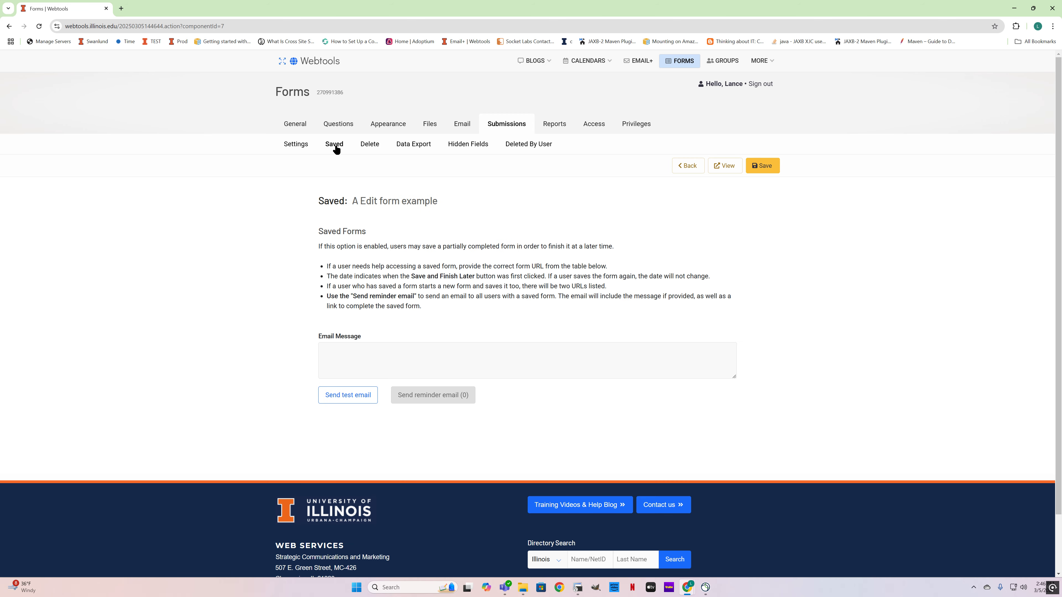
left_click(368, 146)
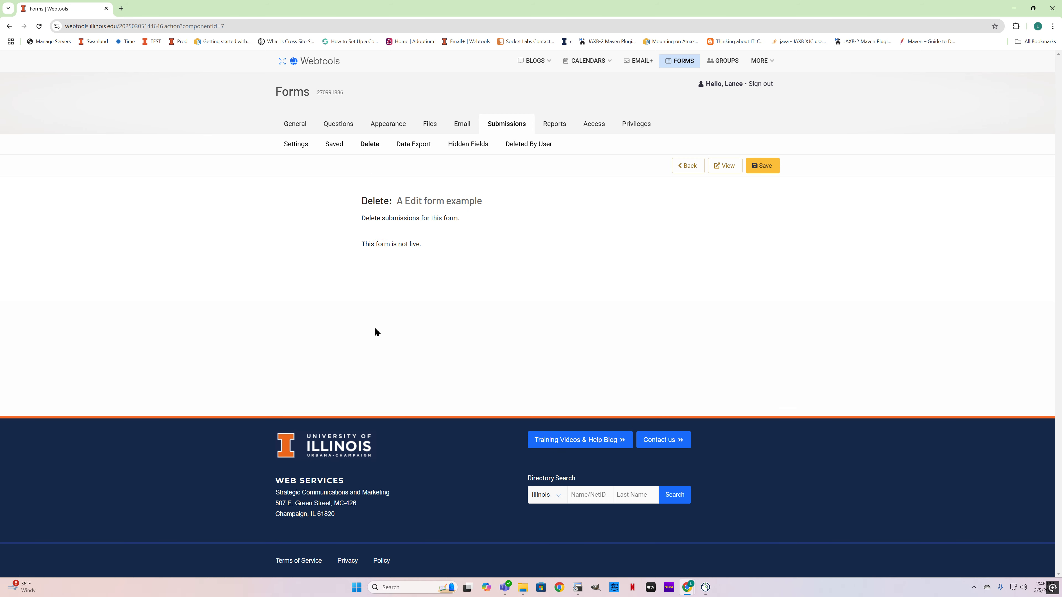
left_click(333, 144)
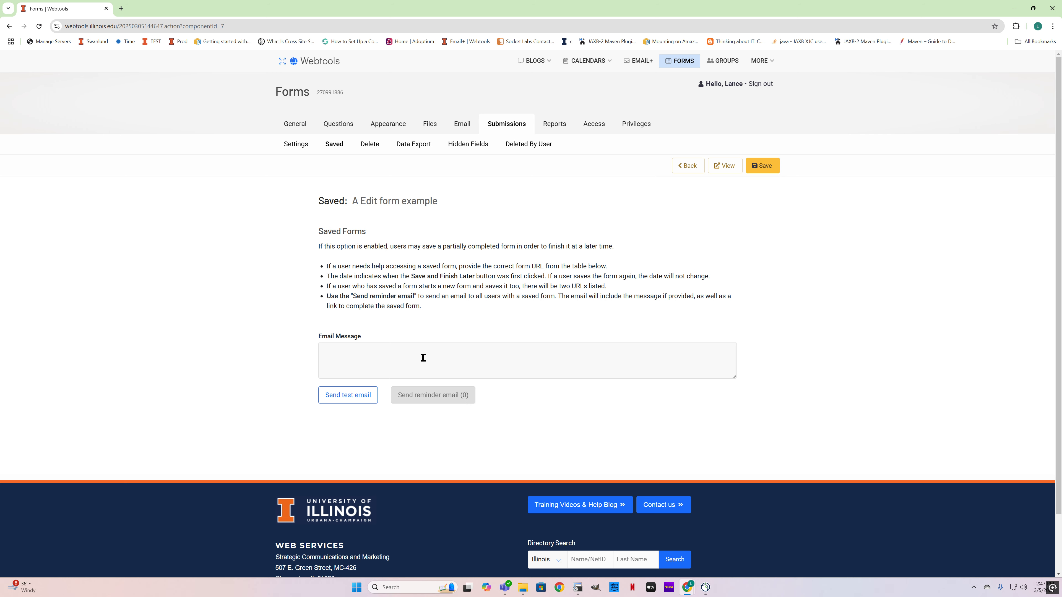
Step: Return to the form's general settings and view the draft form, logging in with the University NetID
left_click(294, 123)
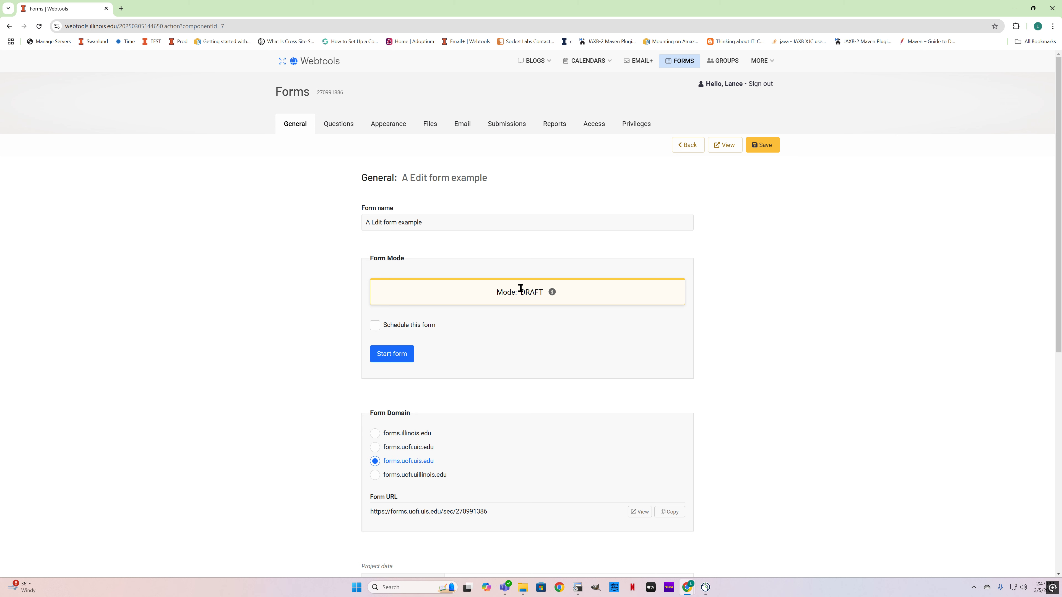
left_click(726, 145)
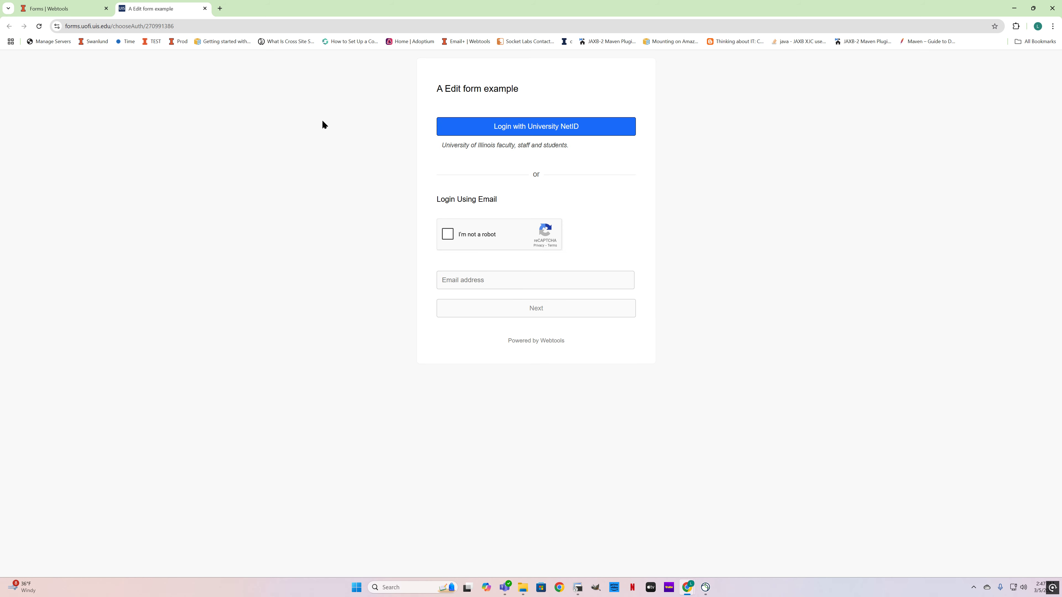
left_click(505, 130)
left_click(387, 211)
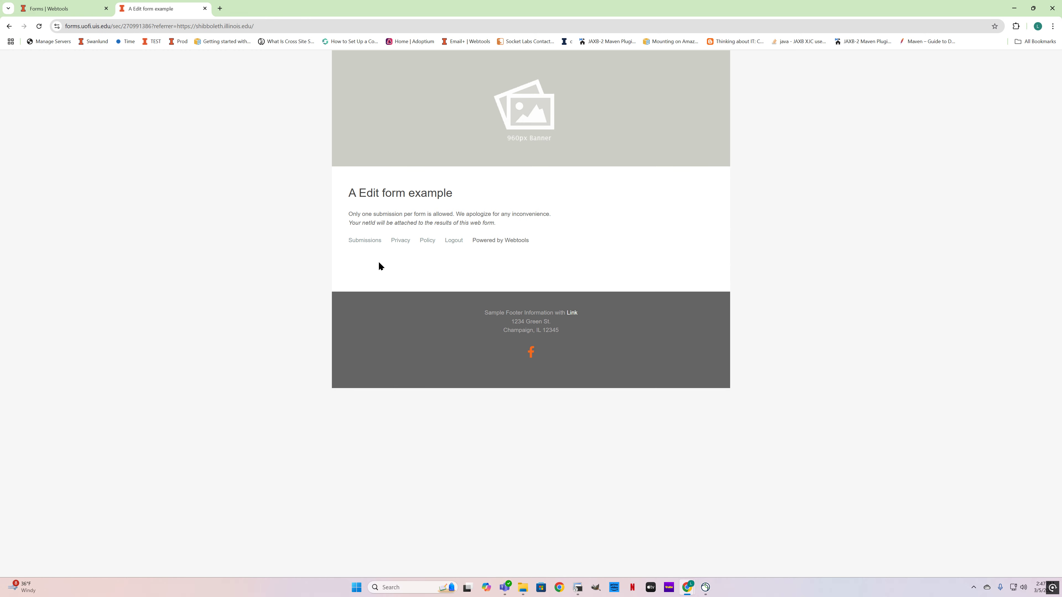
Step: Disable Submit only once, Save and finish later, Delete their submissions and Edit their submissions, and save the form settings
left_click(64, 8)
left_click(504, 125)
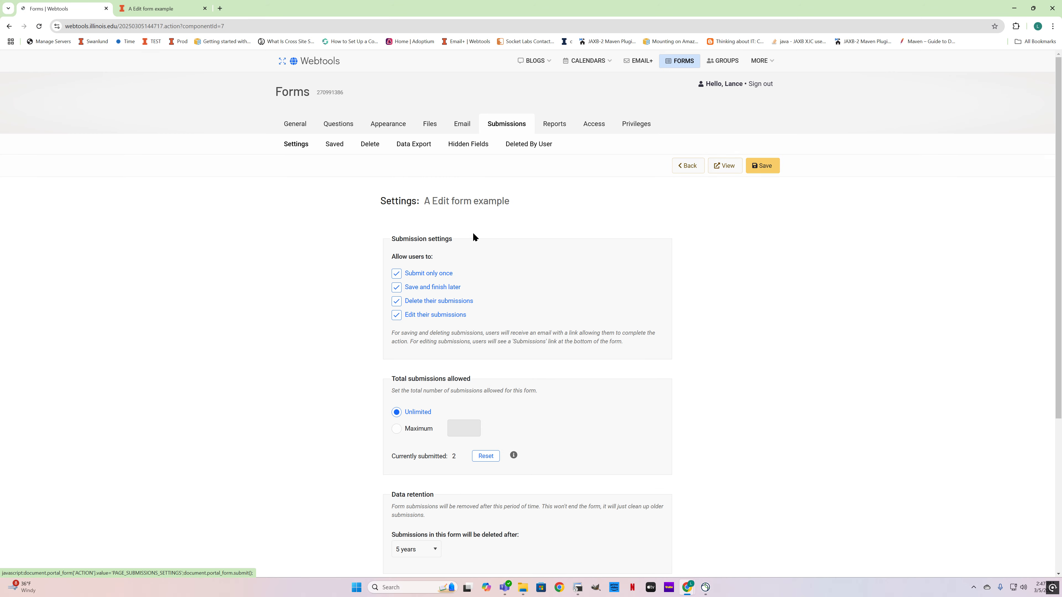
left_click(396, 275)
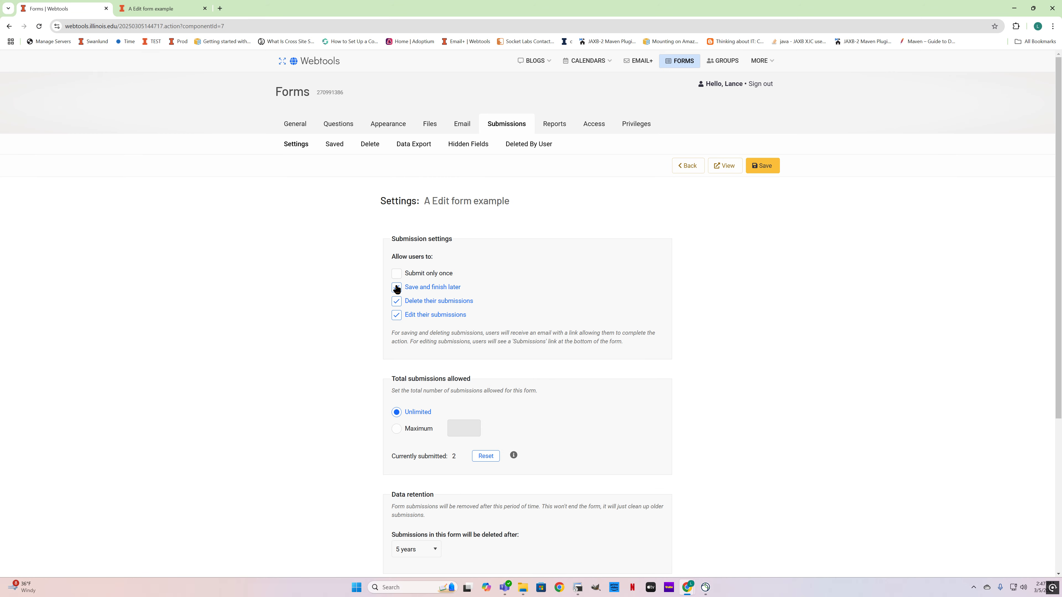
left_click(397, 288)
left_click(396, 301)
left_click(396, 314)
left_click(763, 166)
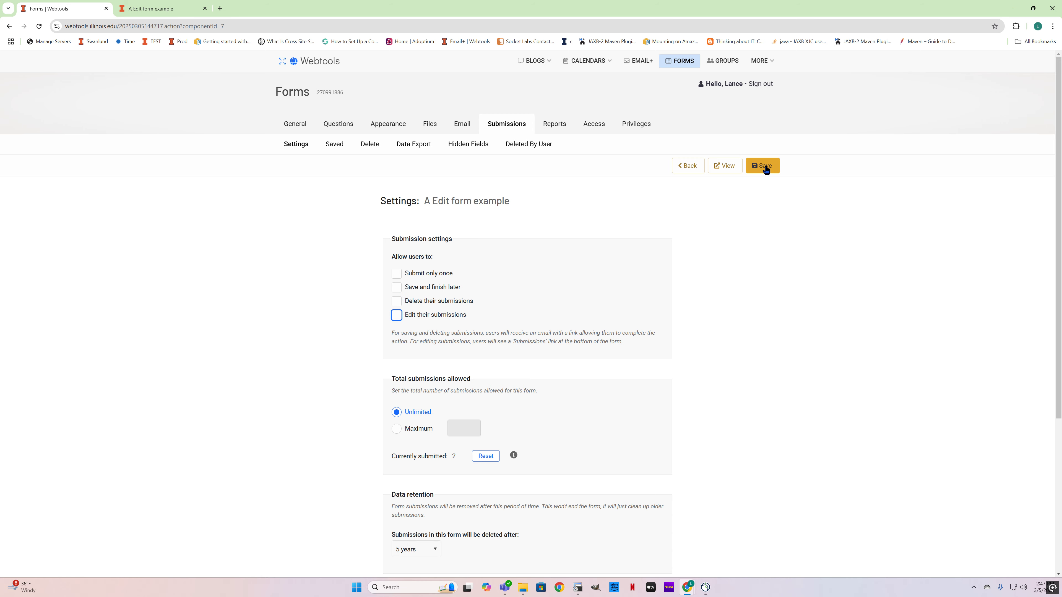
Step: Reload the form preview, continuing with the resubmission, and log in with the University NetID
left_click(149, 8)
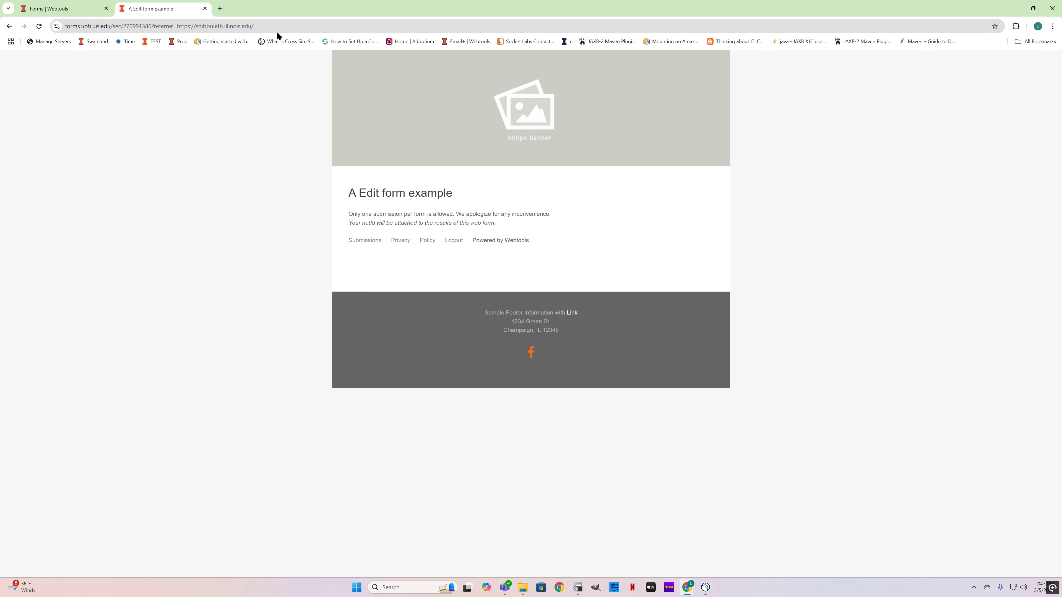
left_click(40, 26)
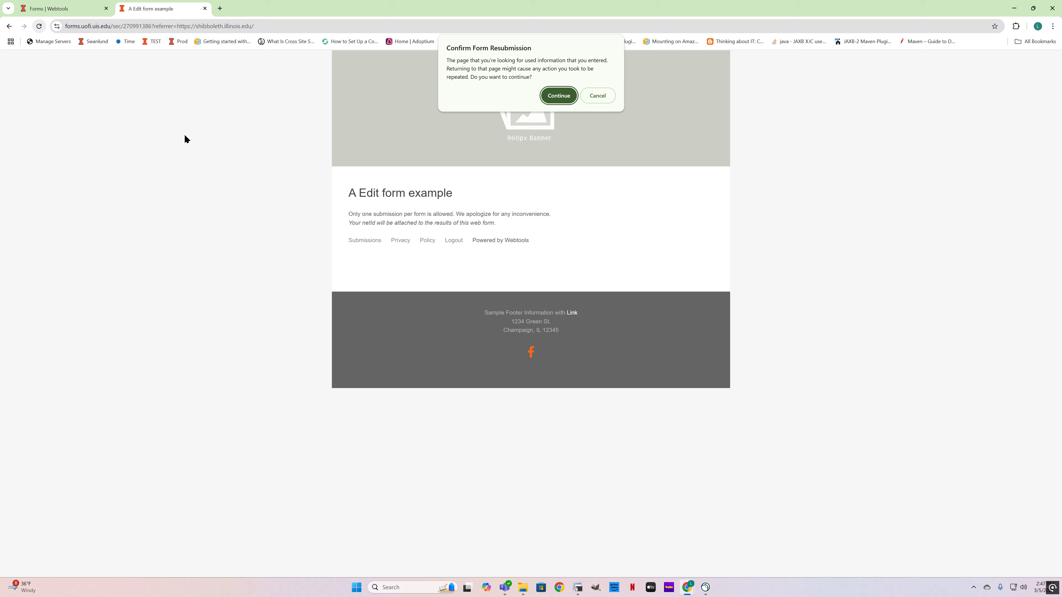
key("Return")
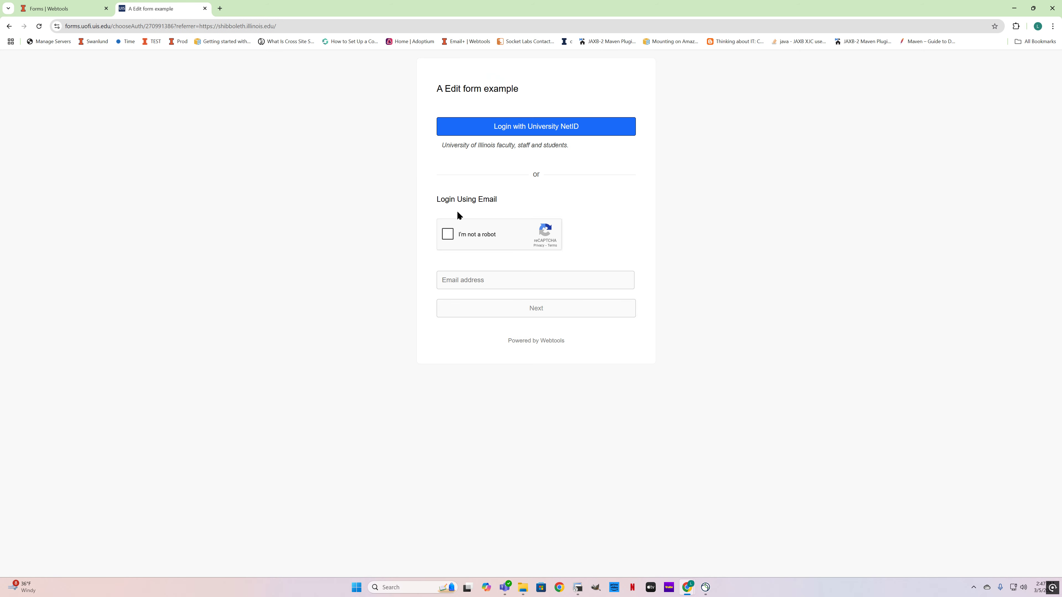
left_click_drag(499, 141, 500, 132)
left_click(501, 132)
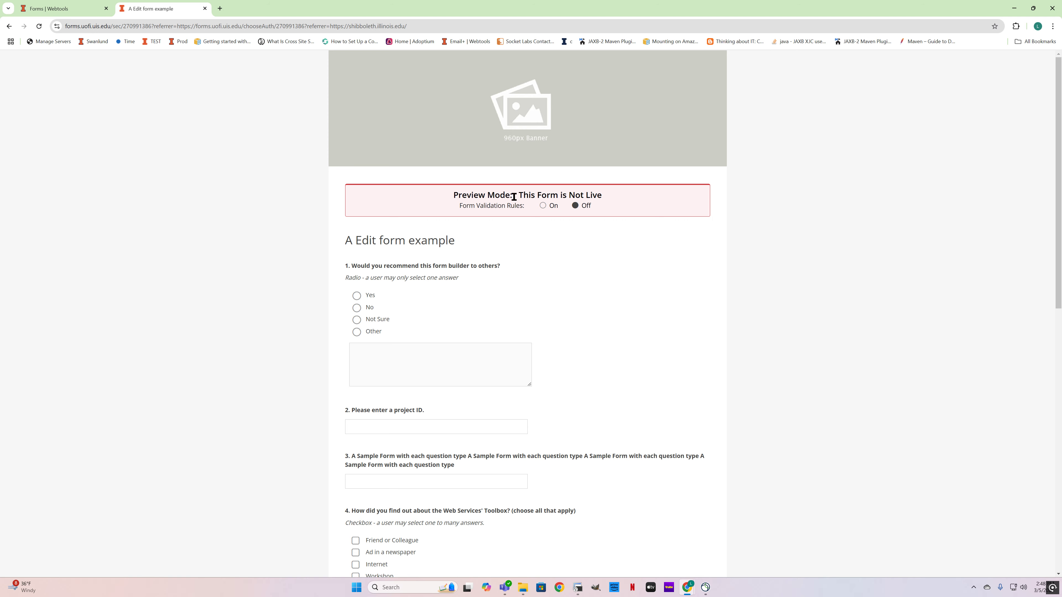
Step: Check the draft form's question list, start the form from its general settings, and accept that its questions are locked
left_click(72, 11)
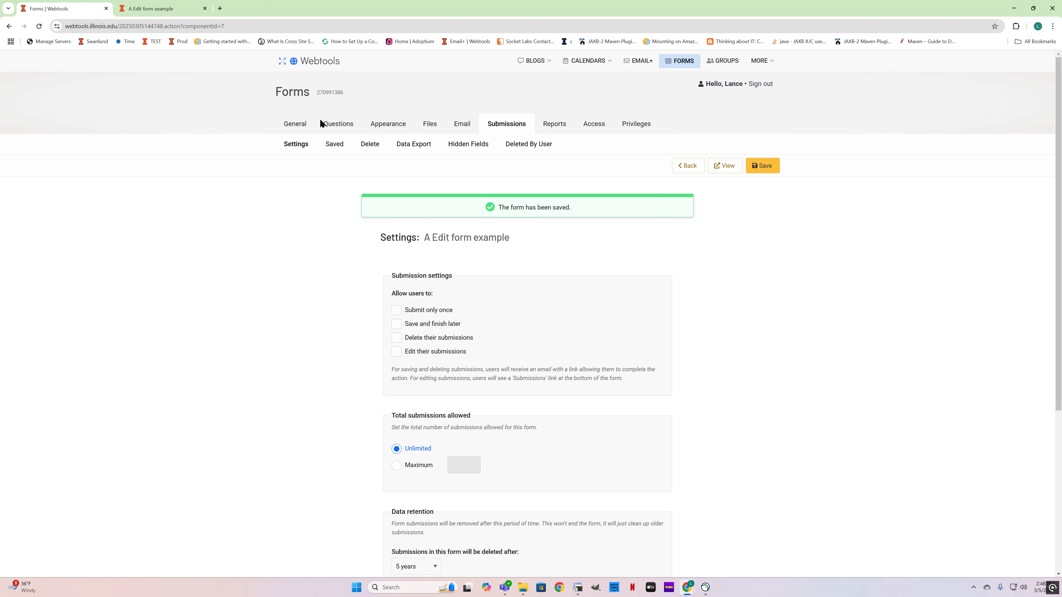
left_click(290, 124)
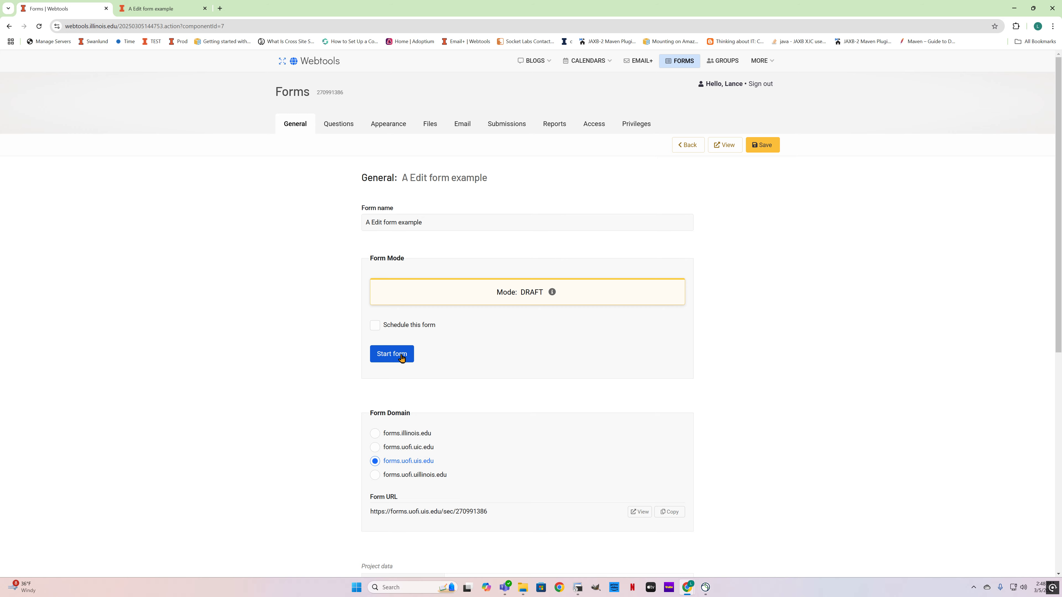
left_click(347, 125)
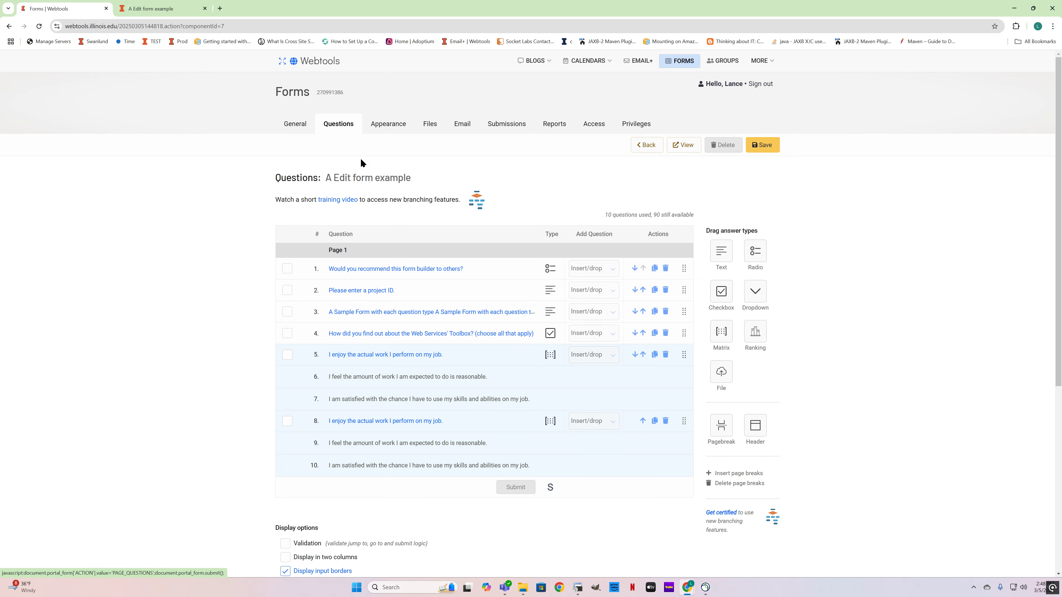
left_click(293, 125)
left_click(401, 362)
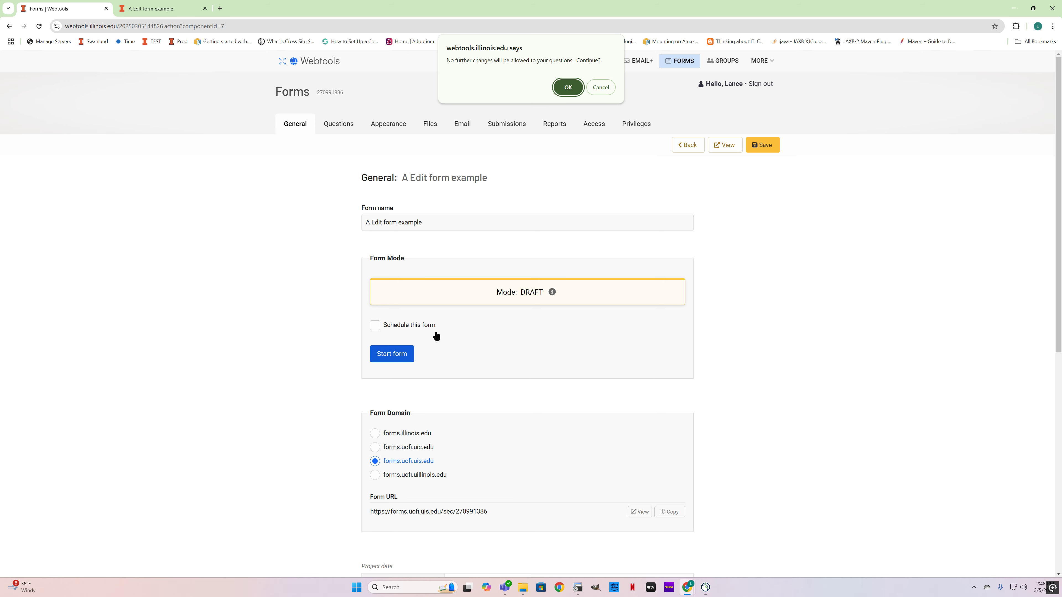
left_click(569, 94)
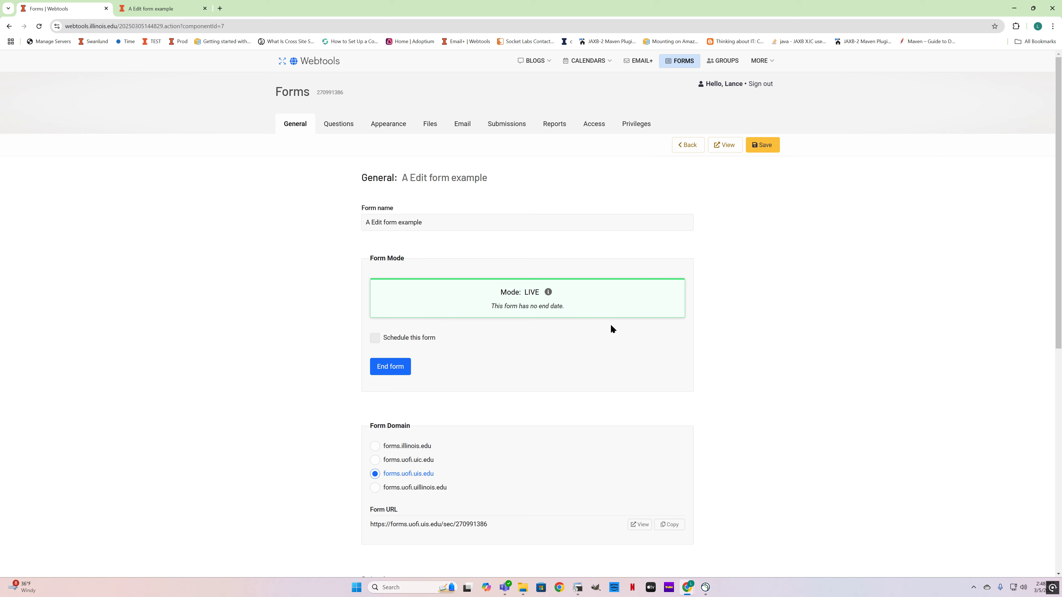
Step: Examine the live form's questions and its session reports, and return to the general settings
left_click(328, 131)
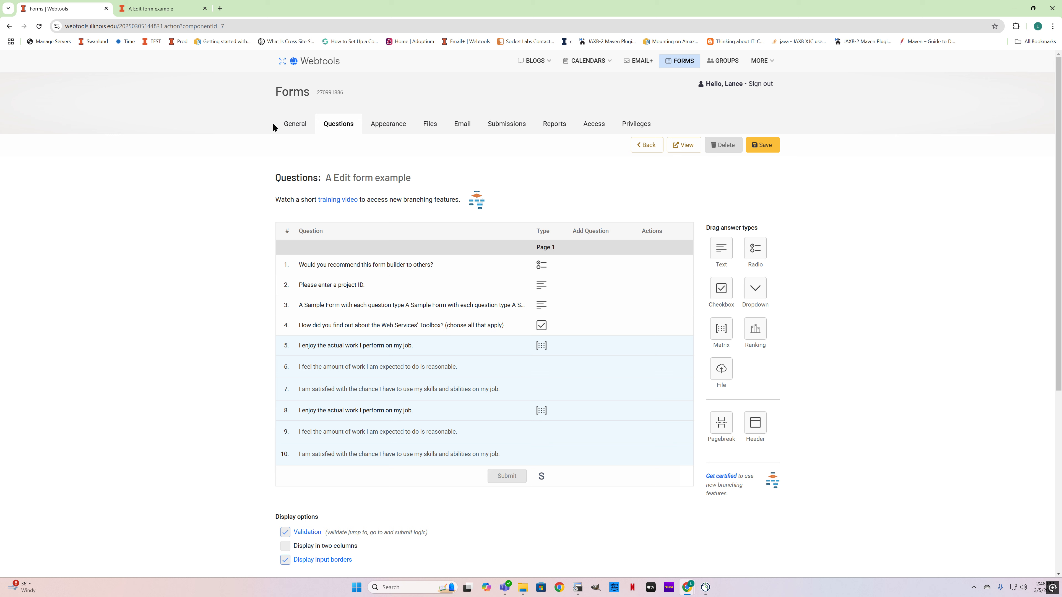
left_click(288, 125)
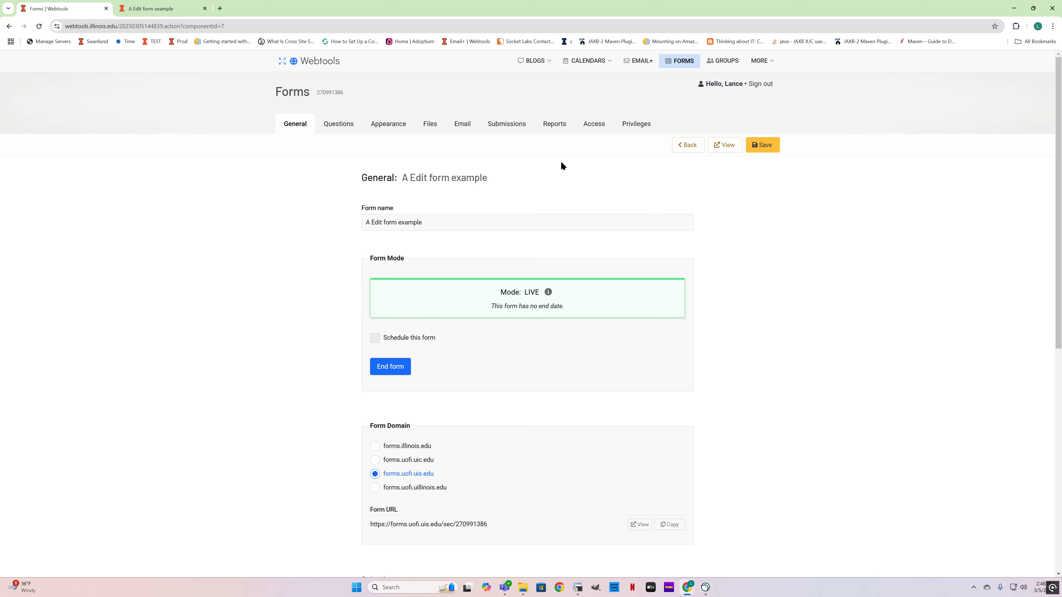
left_click(555, 126)
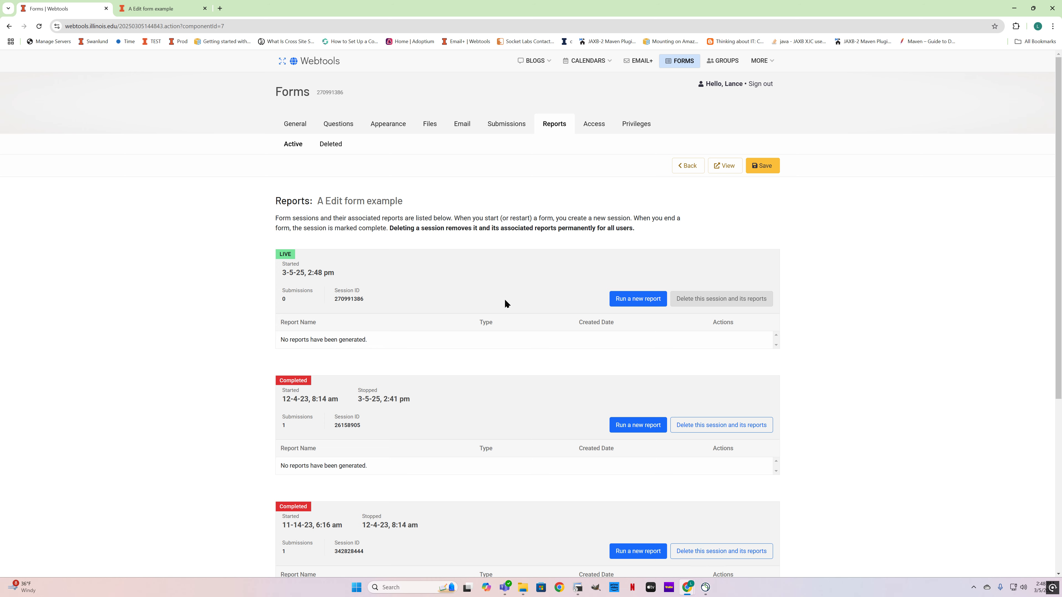
left_click(307, 125)
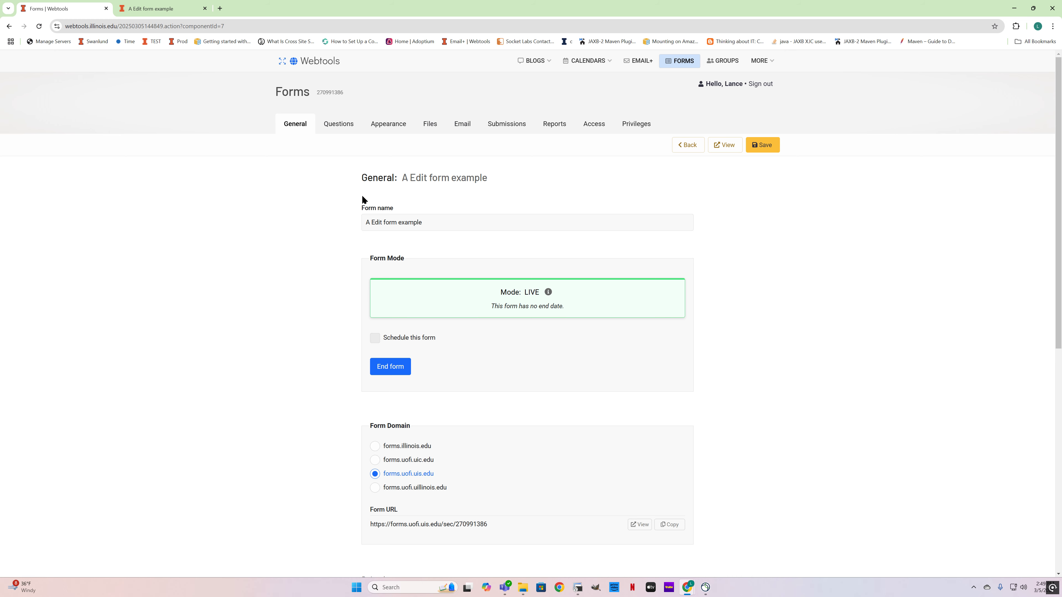
Step: Enable Save and finish later in the form's submission settings, save the change, and open the saved submissions page
left_click(508, 124)
left_click(333, 145)
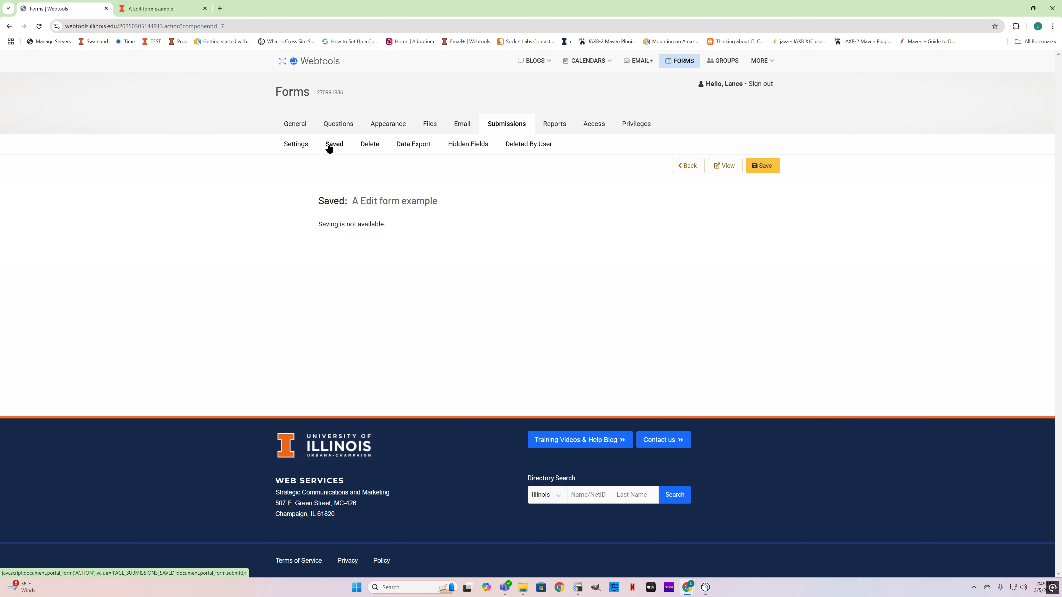
left_click(301, 147)
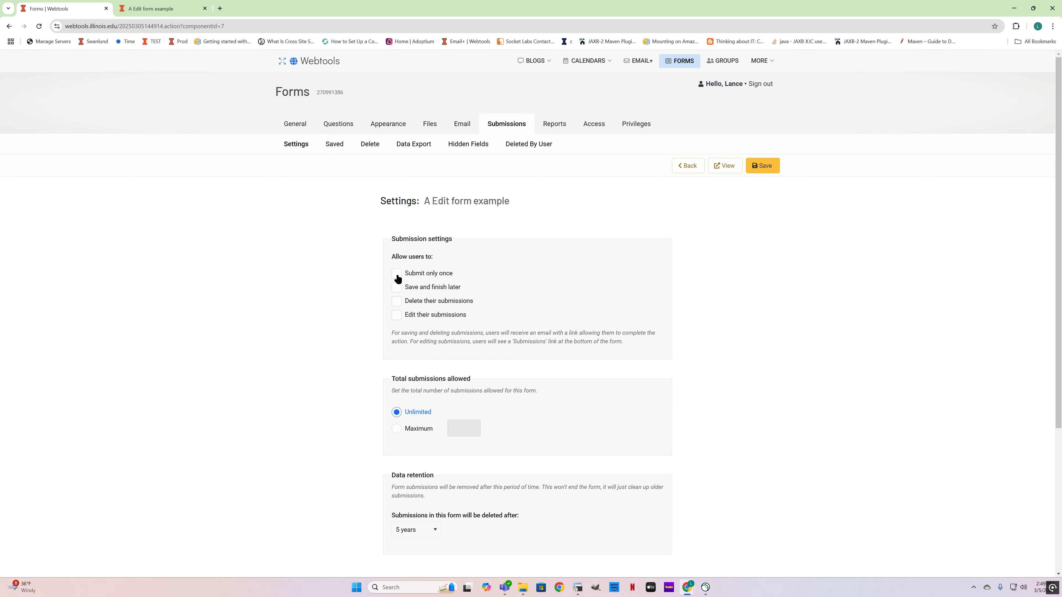
left_click(398, 289)
left_click(770, 166)
left_click(334, 145)
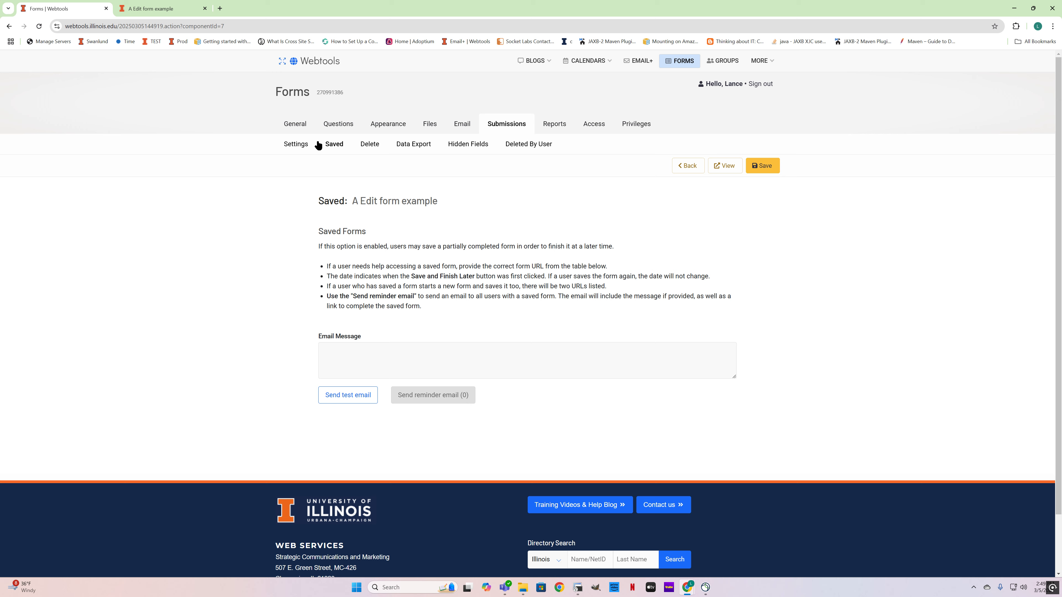
Step: End the live form, return it to draft mode for editing, and check its question list
left_click(296, 124)
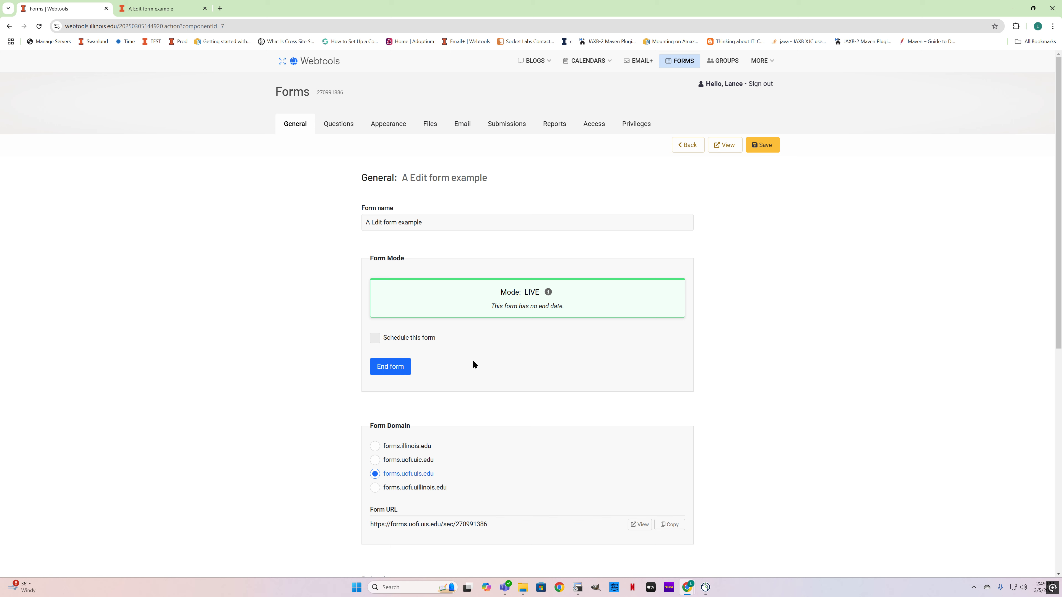
left_click(395, 370)
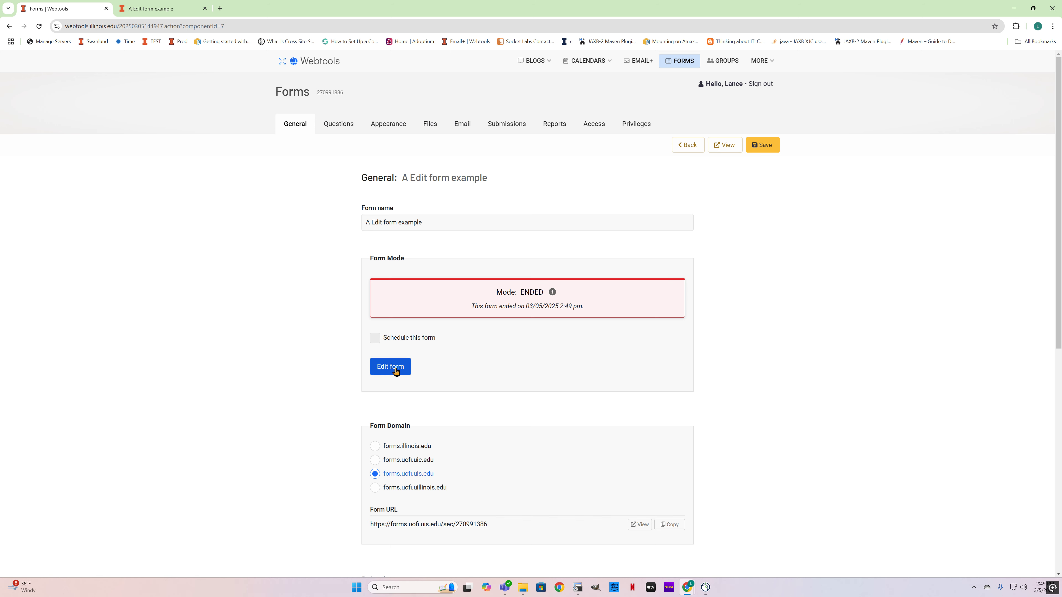
left_click(395, 370)
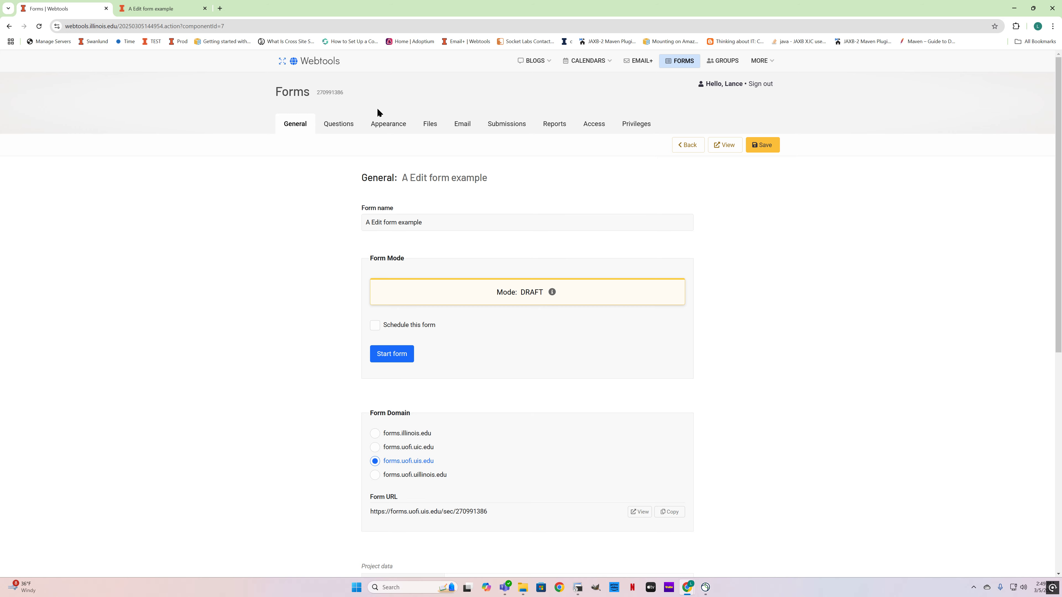
left_click(348, 127)
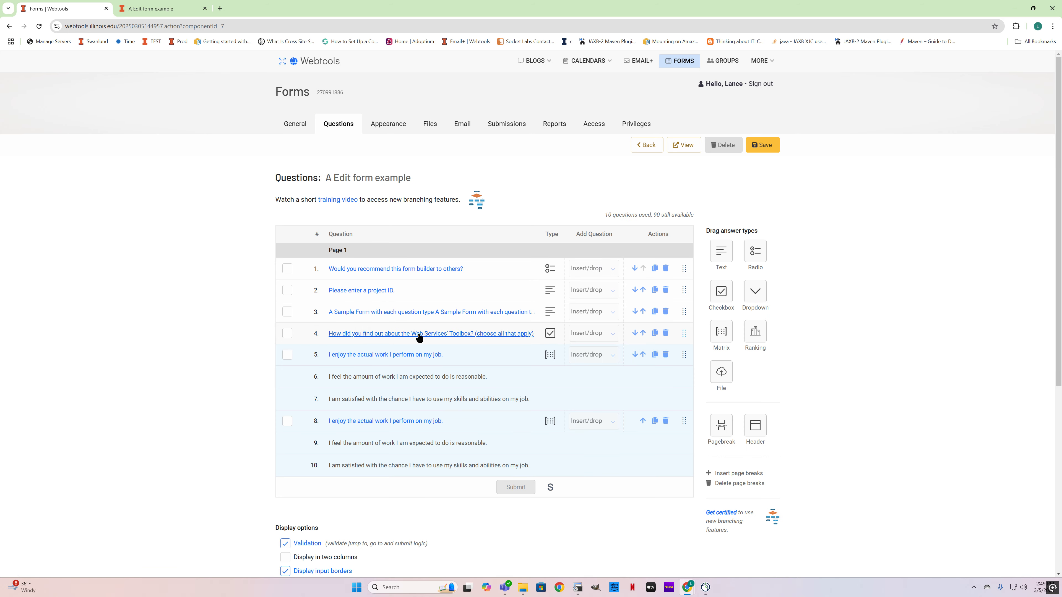
Step: Start the draft form again from its general settings and accept the confirmation
left_click(294, 124)
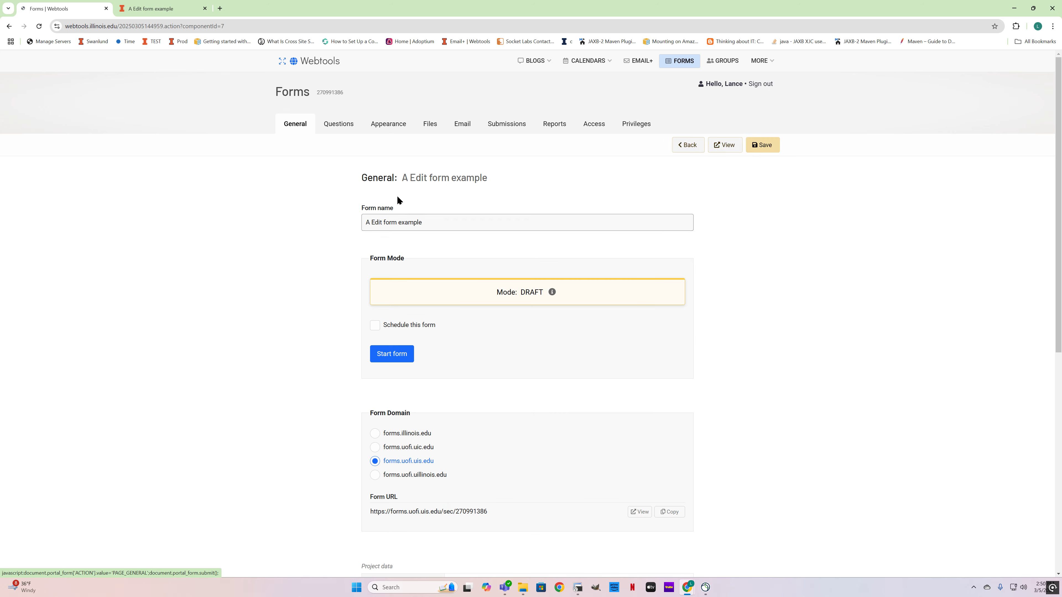
left_click(396, 357)
left_click(567, 87)
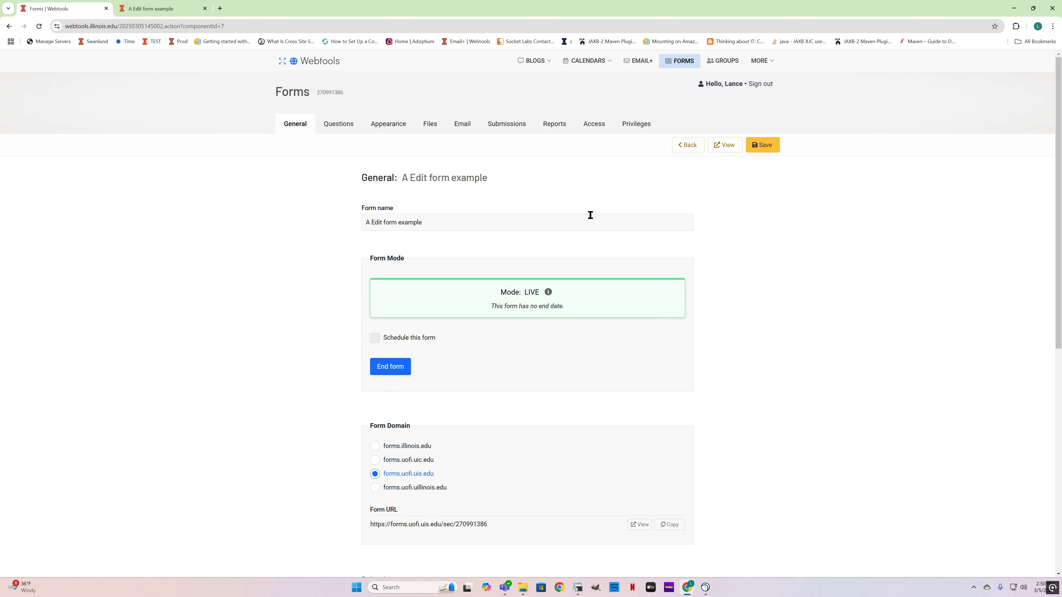
Step: Review the form's session reports, then compare its access level with its submission settings
left_click(558, 123)
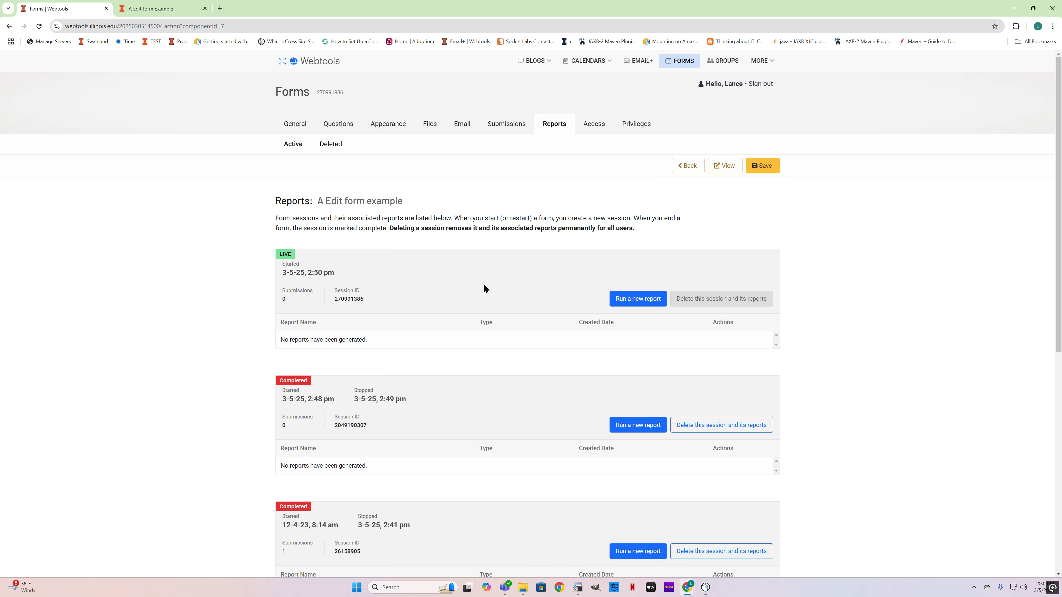
left_click(595, 124)
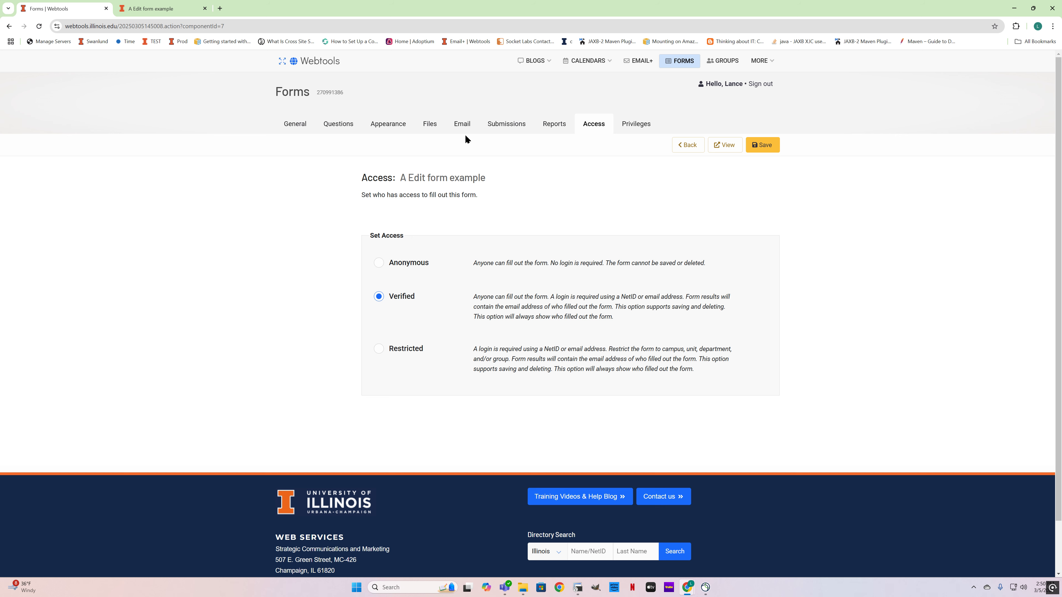
left_click(523, 122)
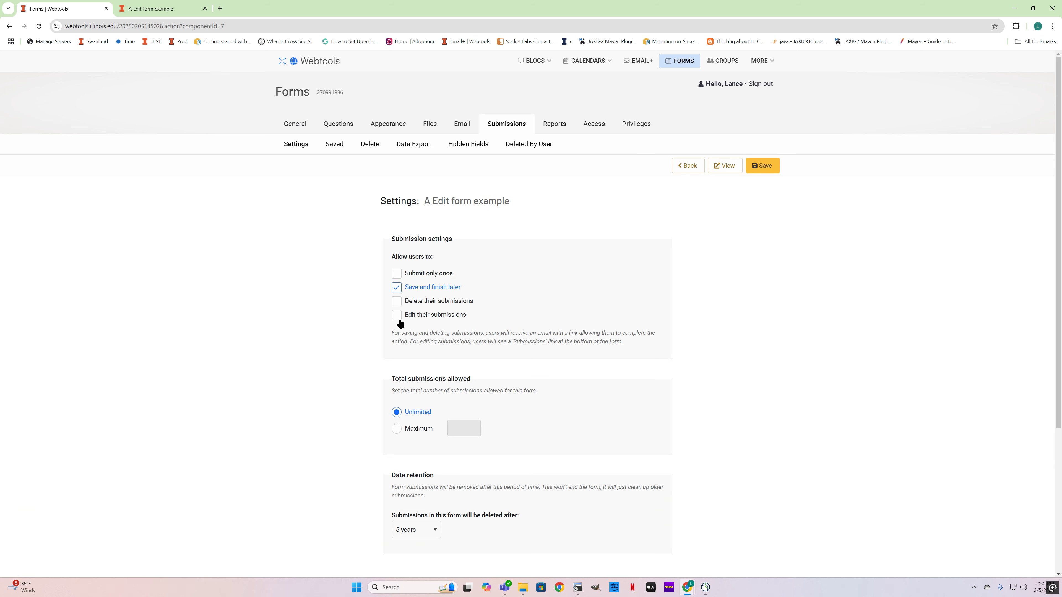
left_click(594, 124)
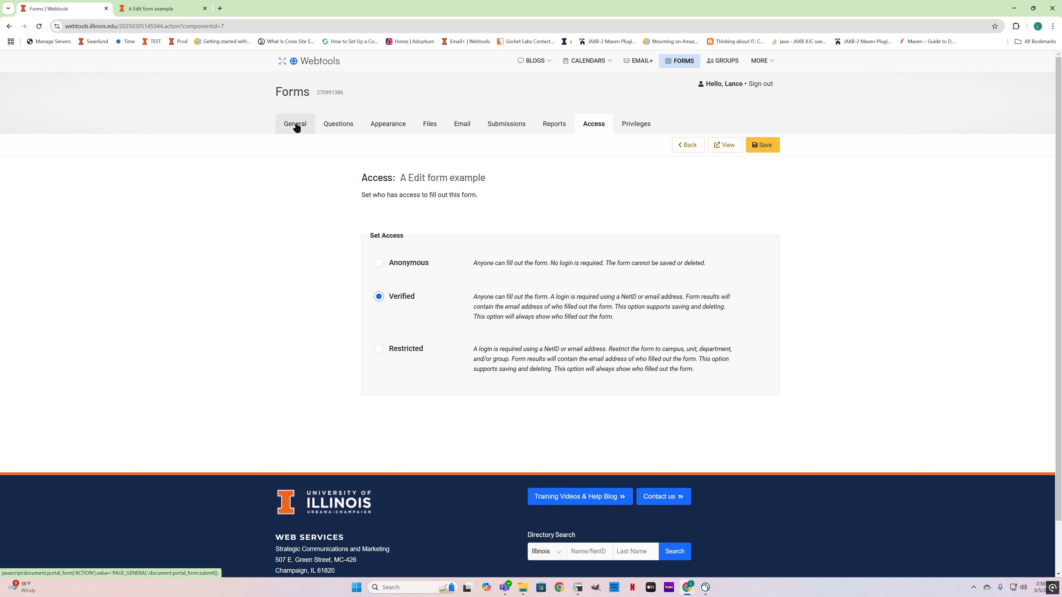
left_click(508, 124)
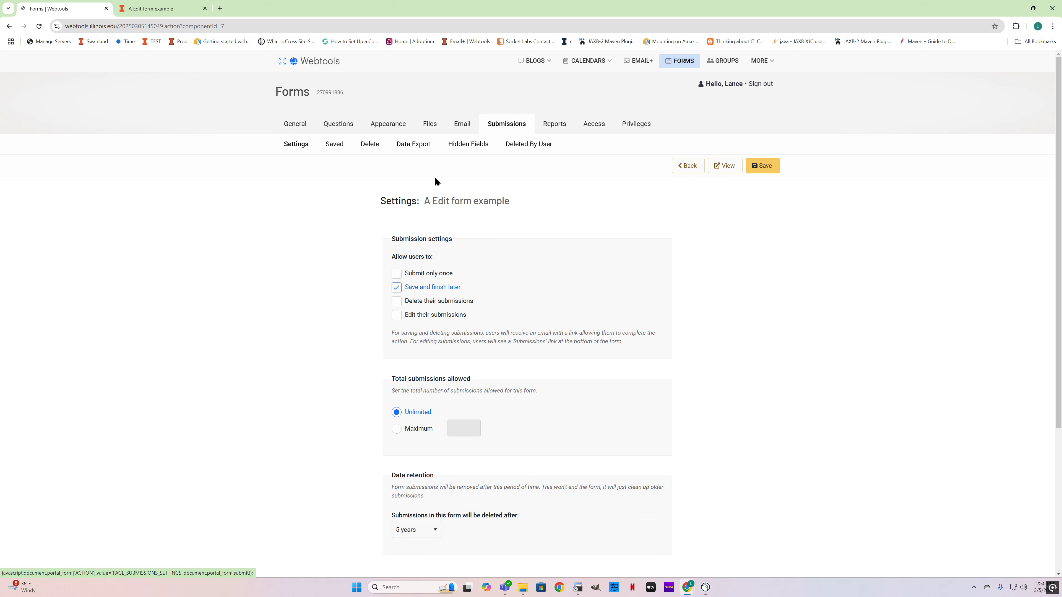
Step: Examine the form's saved, deletable and user-deleted submissions, highlighting the entry dated 1-14-25 in the deletable list
left_click(337, 148)
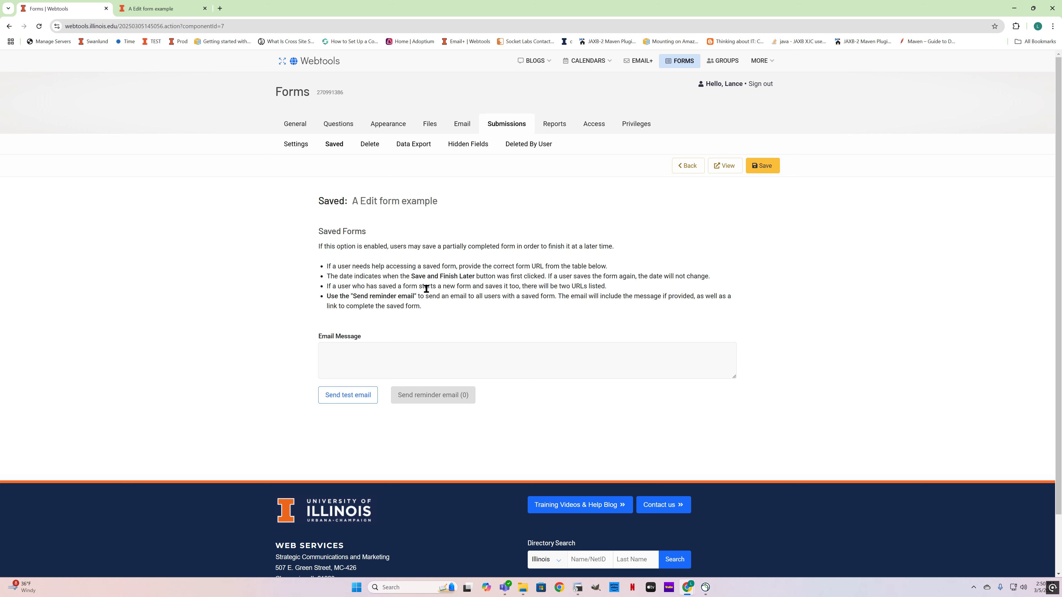
left_click(371, 146)
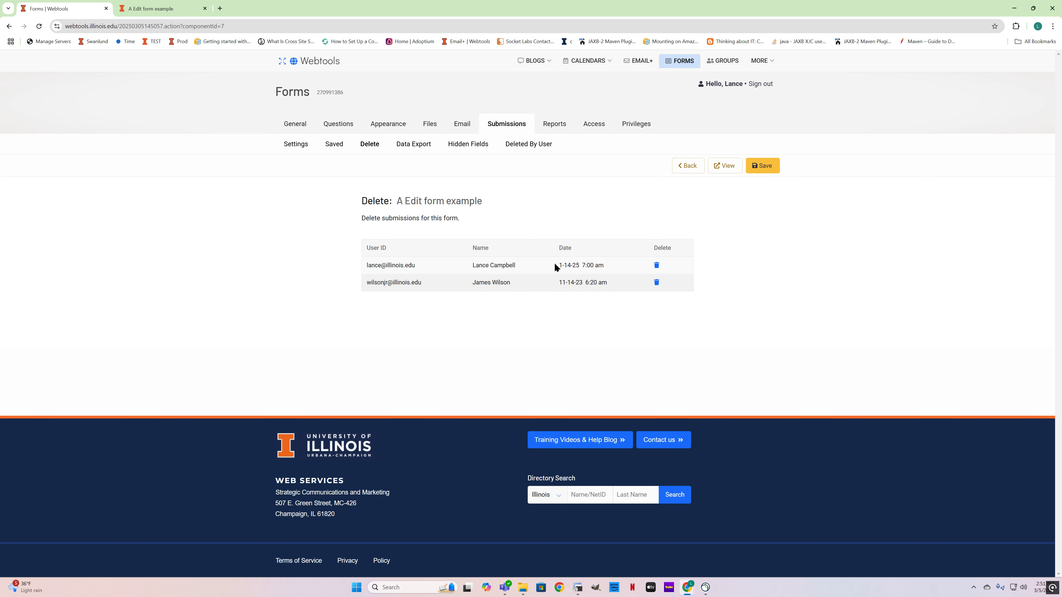
left_click_drag(559, 265, 604, 265)
left_click_drag(368, 263, 623, 269)
left_click(330, 147)
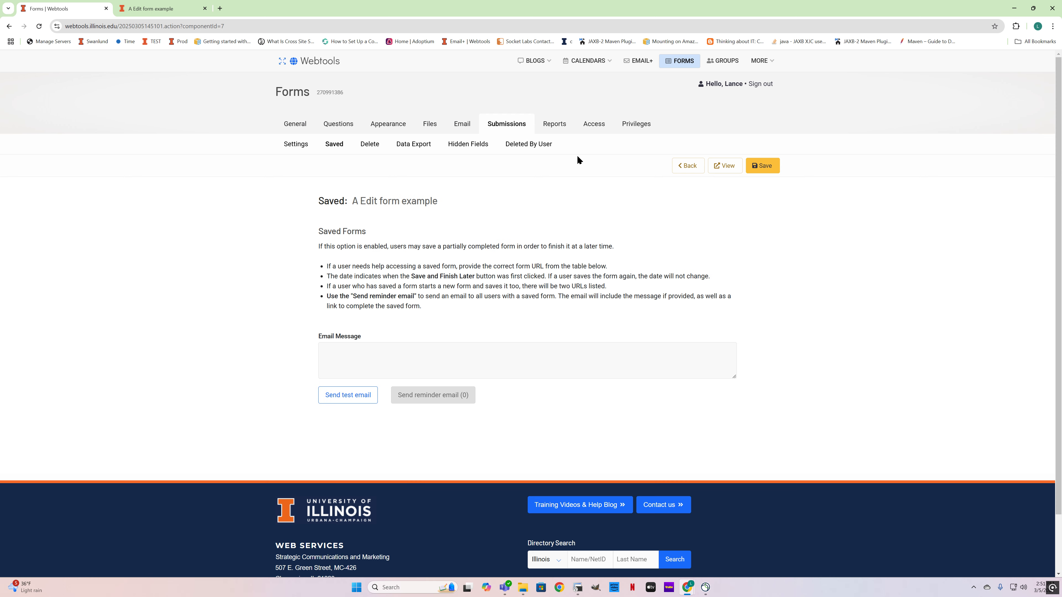
left_click(534, 145)
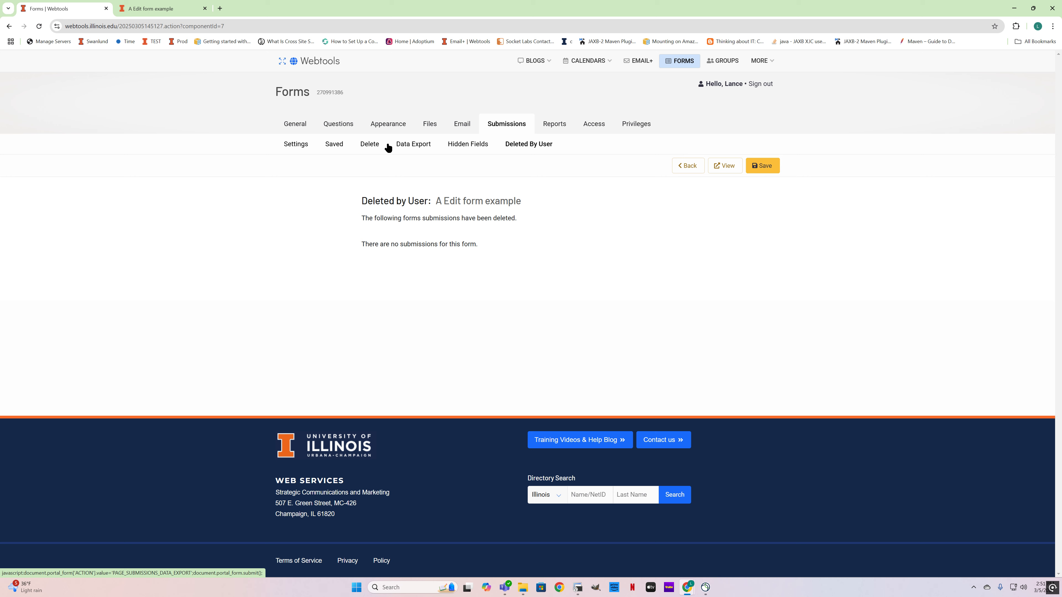
Step: Review the form mode in the general settings and open the form's access settings
left_click(297, 126)
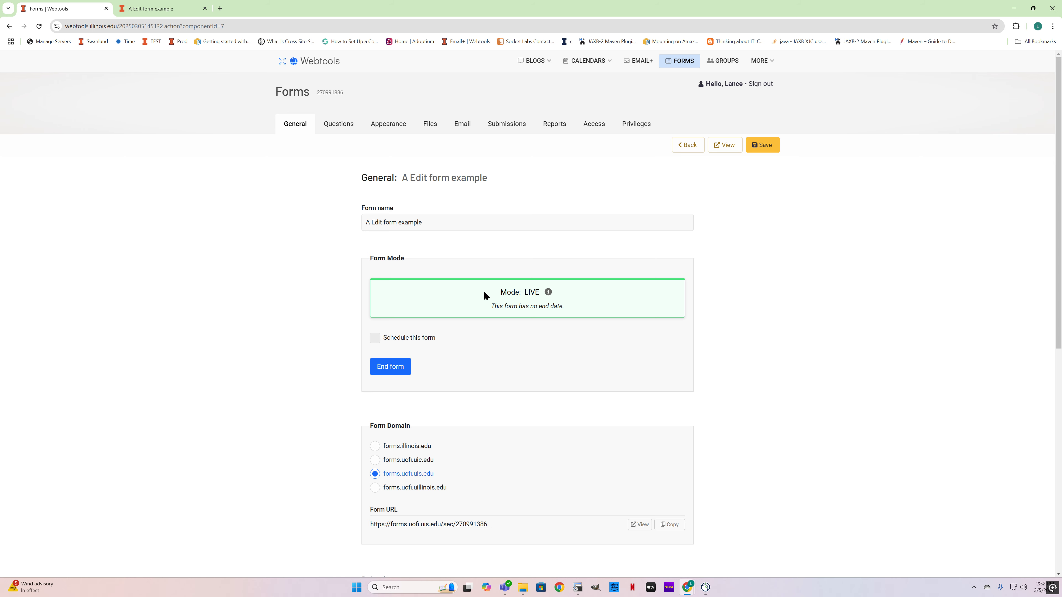
left_click(594, 124)
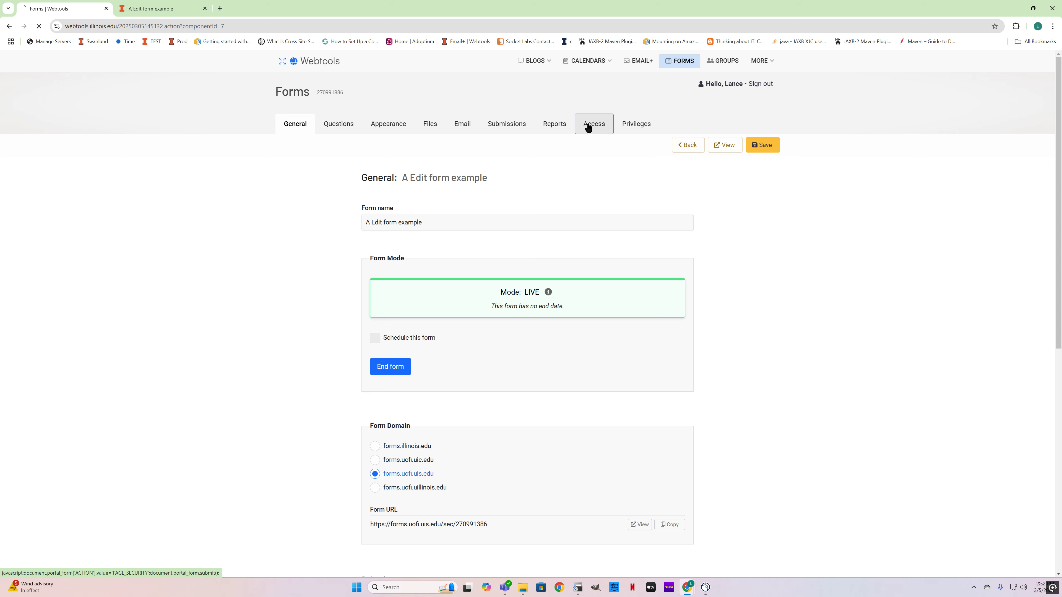